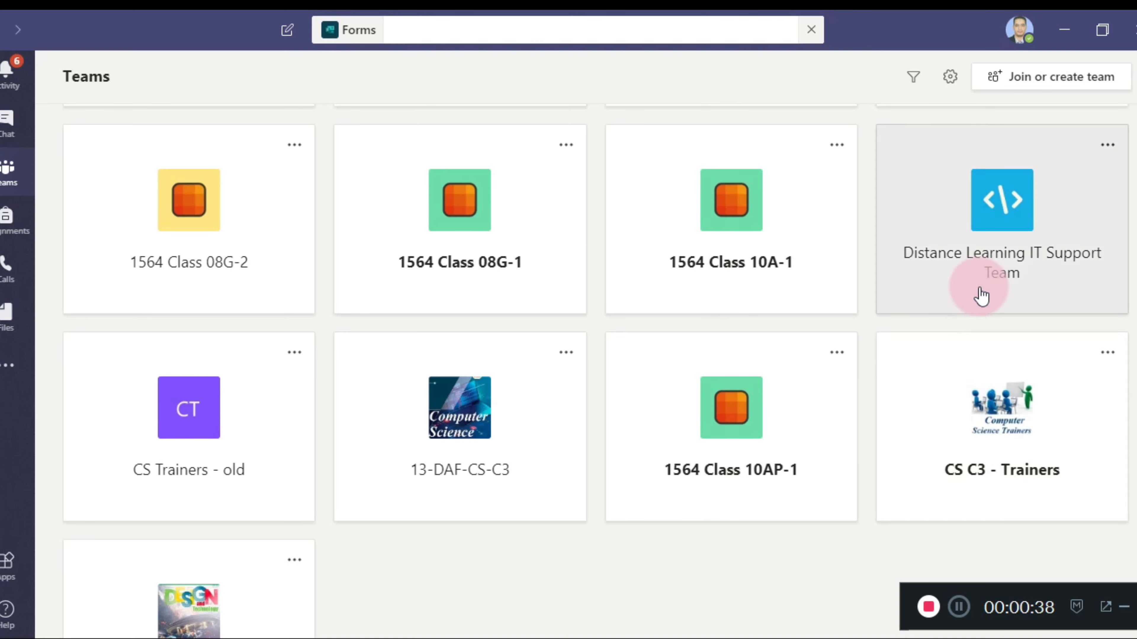
- Open the assignments of the 13-DAF-CS-C3 team and start a new assignment, beginning with its title
left_click(471, 436)
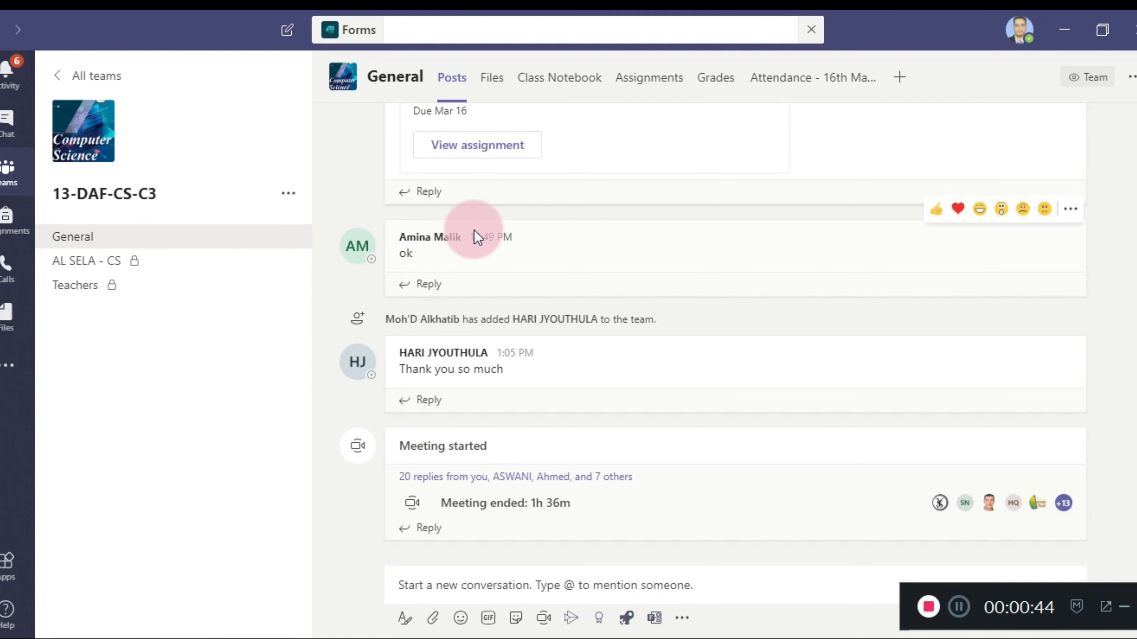
left_click(657, 83)
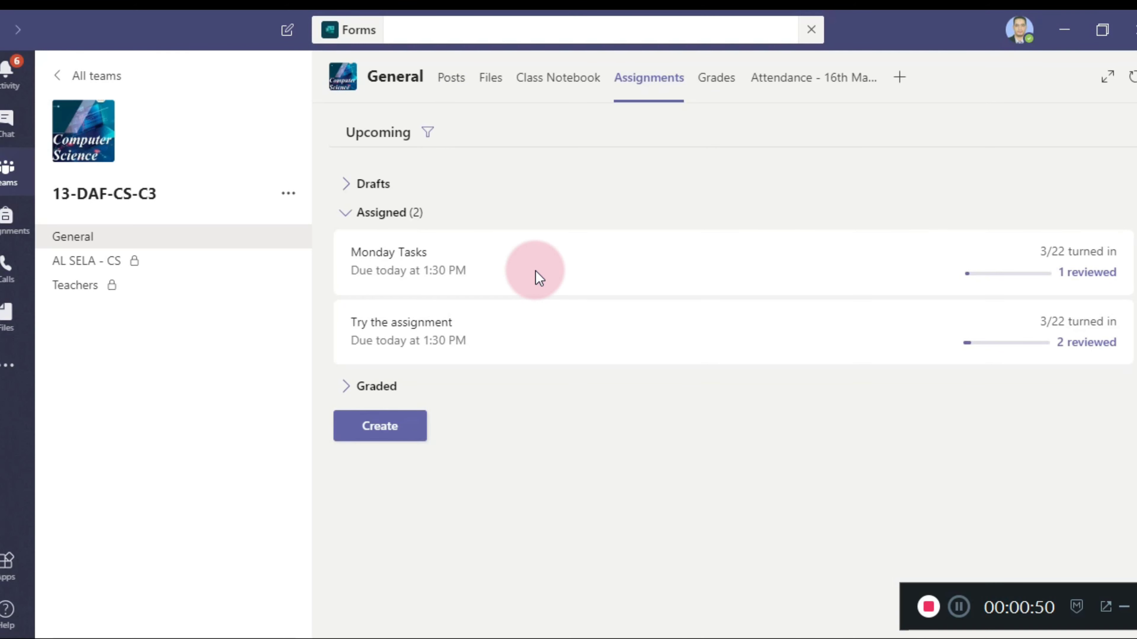
left_click(380, 435)
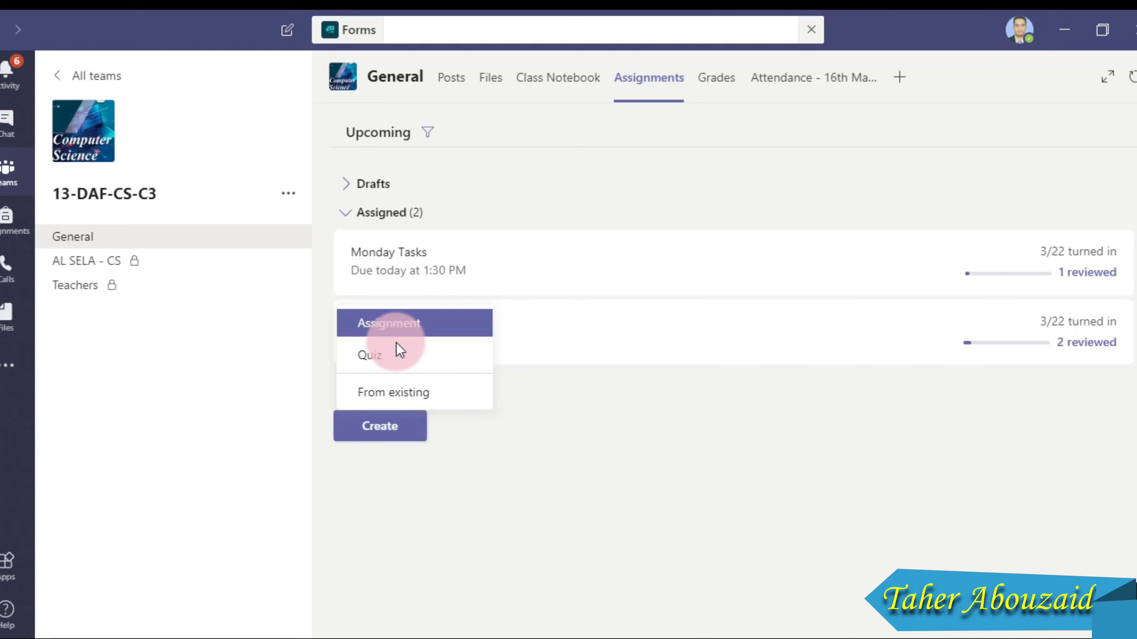
left_click(404, 325)
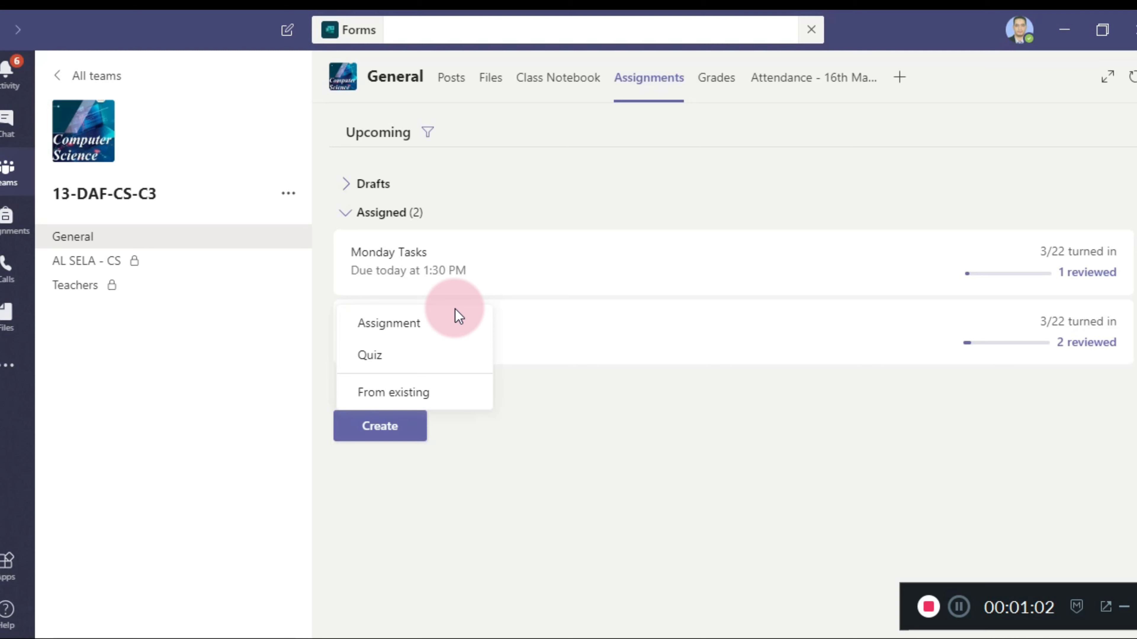
left_click(407, 328)
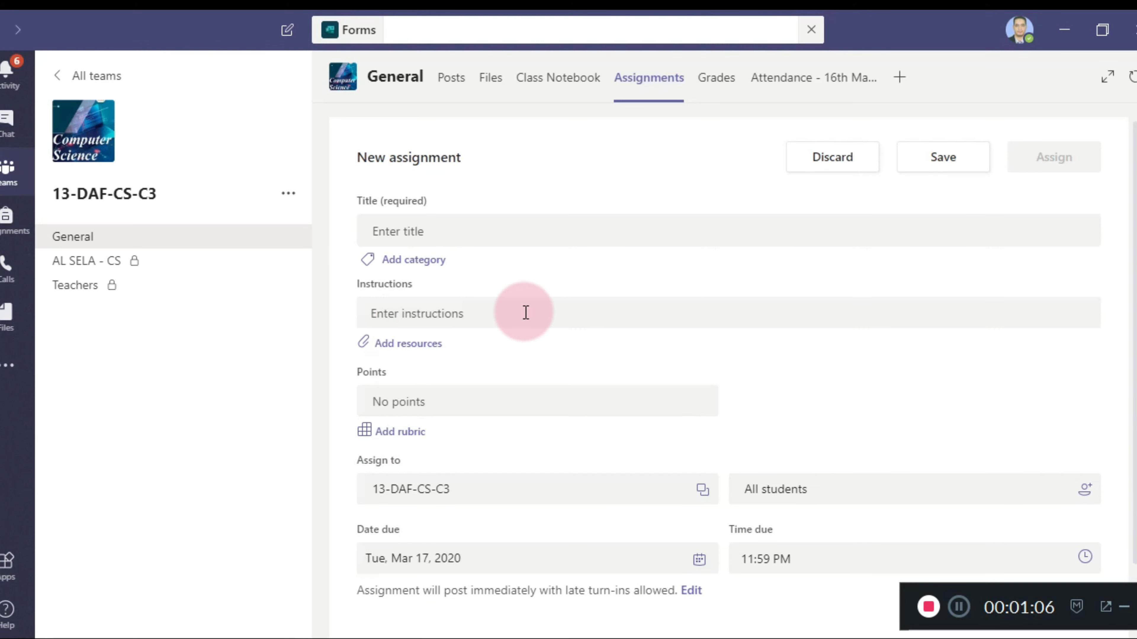
left_click(421, 223)
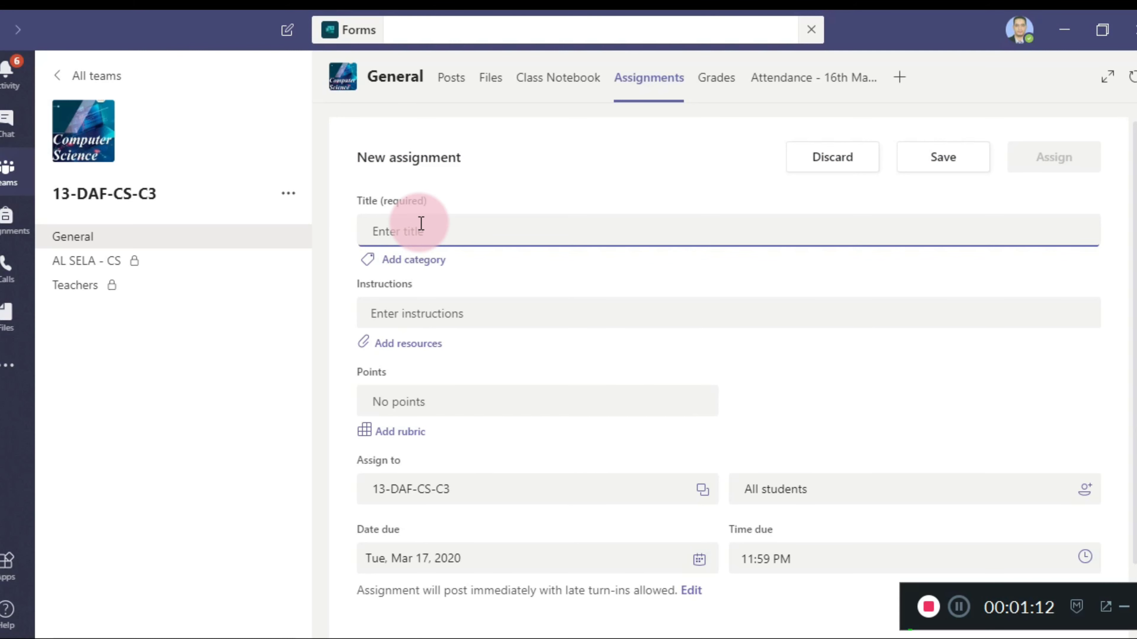
type("نجح")
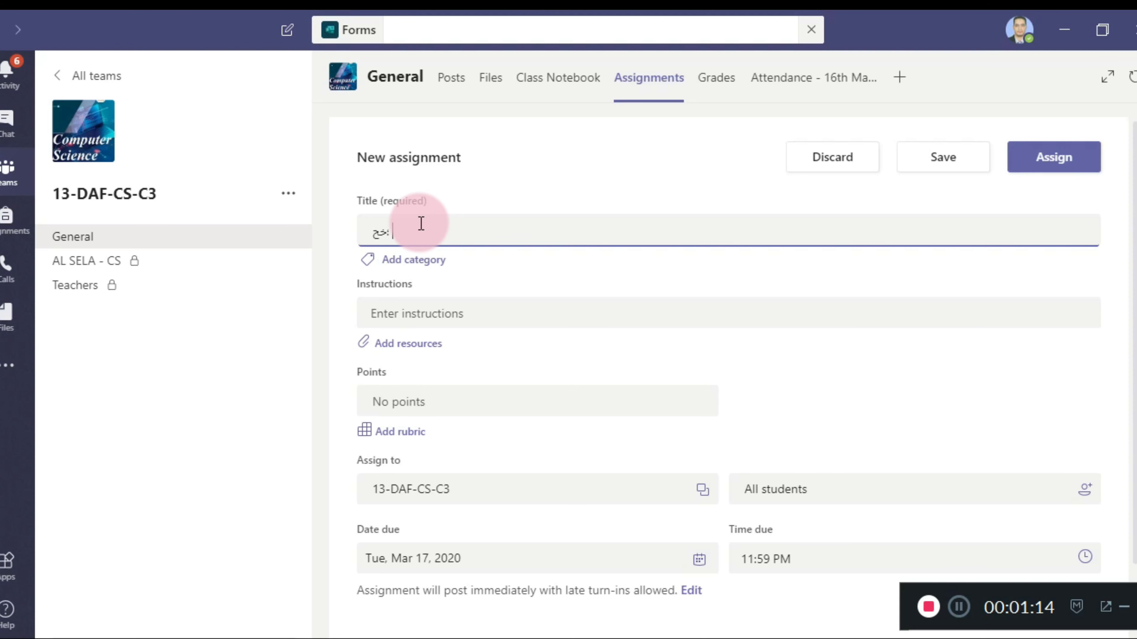
type(" عملي 1")
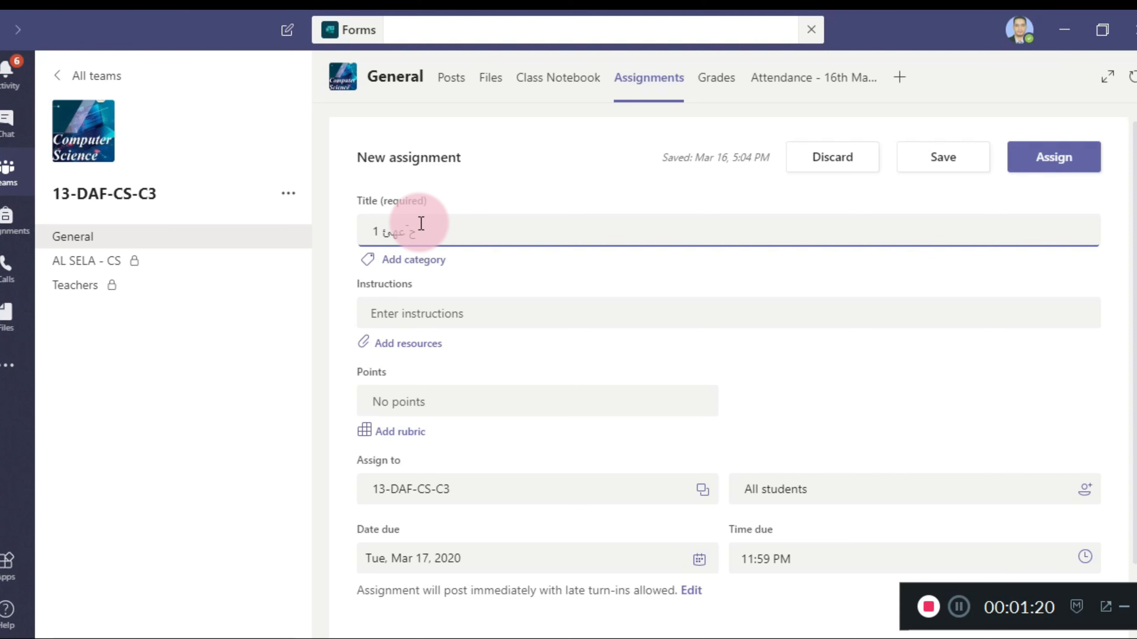
key("BackSpace")
key("BackSpace")
key("BackSpace")
key("BackSpace")
key("BackSpace")
key("BackSpace")
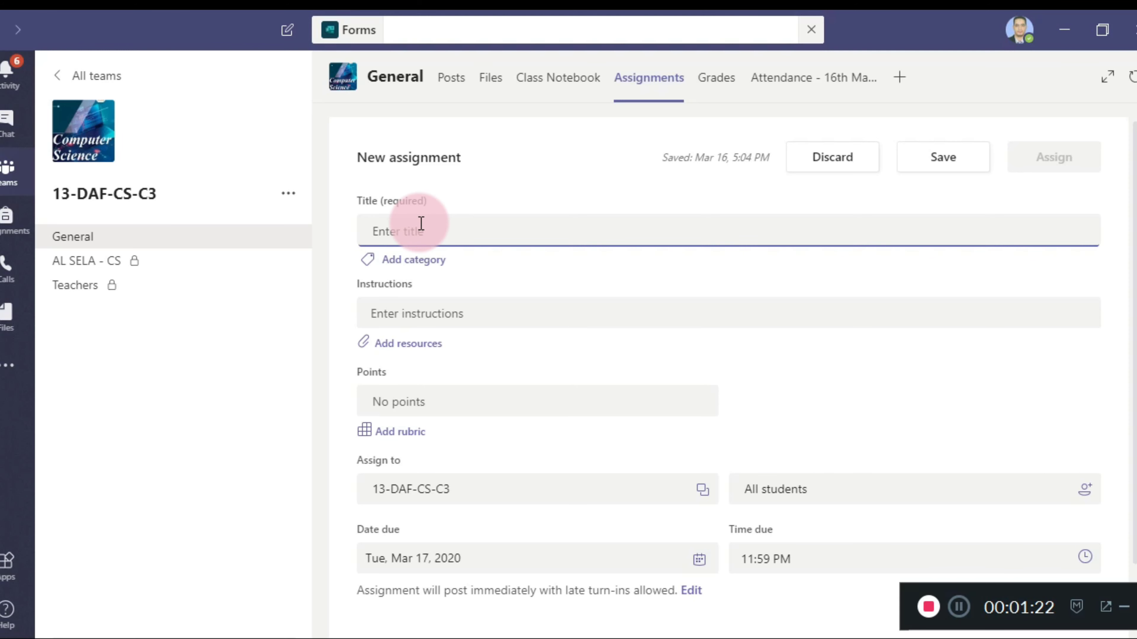
- Title the assignment "Task 4 of the project" and start a numbered instructions list with "What is the last code of your project?"
type("Task 4 of the project")
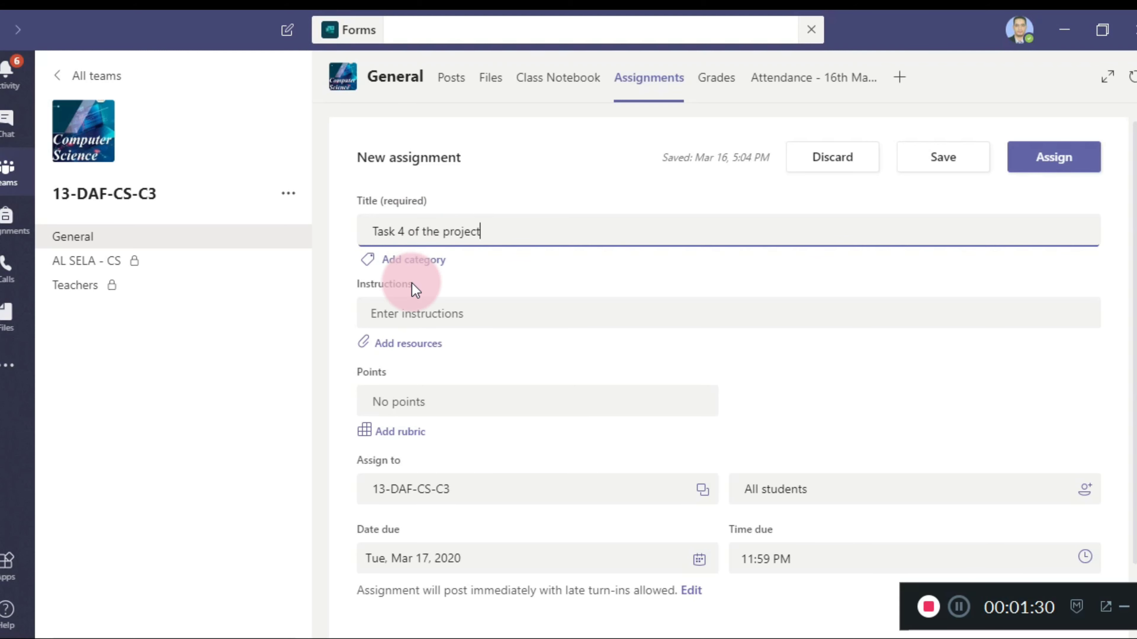
left_click(403, 319)
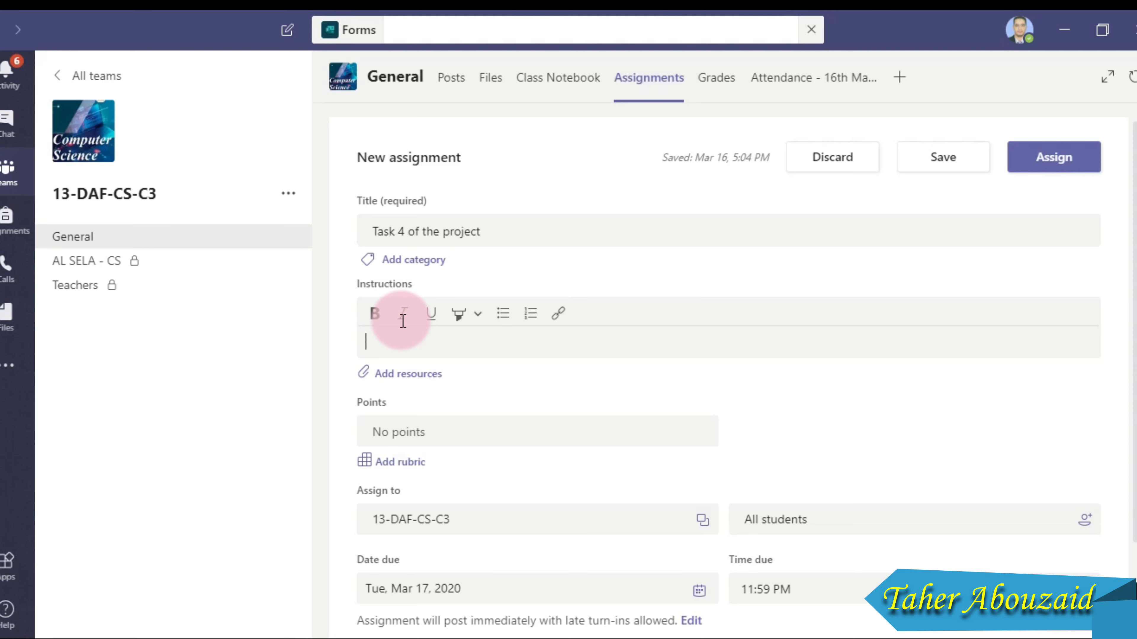
type("1")
left_click(530, 313)
key("BackSpace")
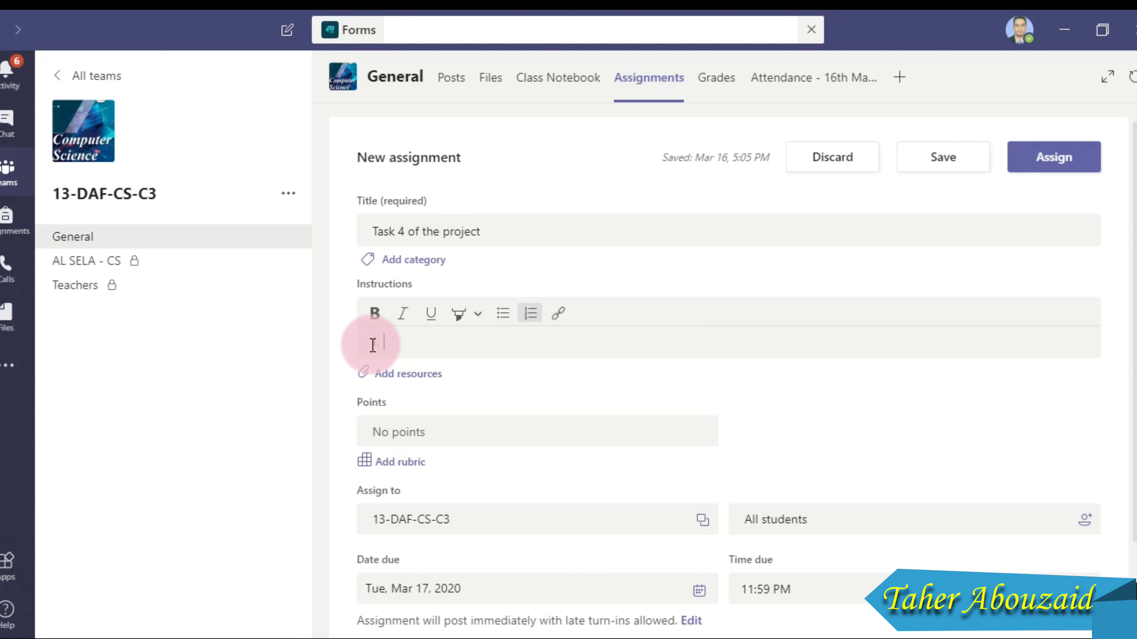
type("Whats")
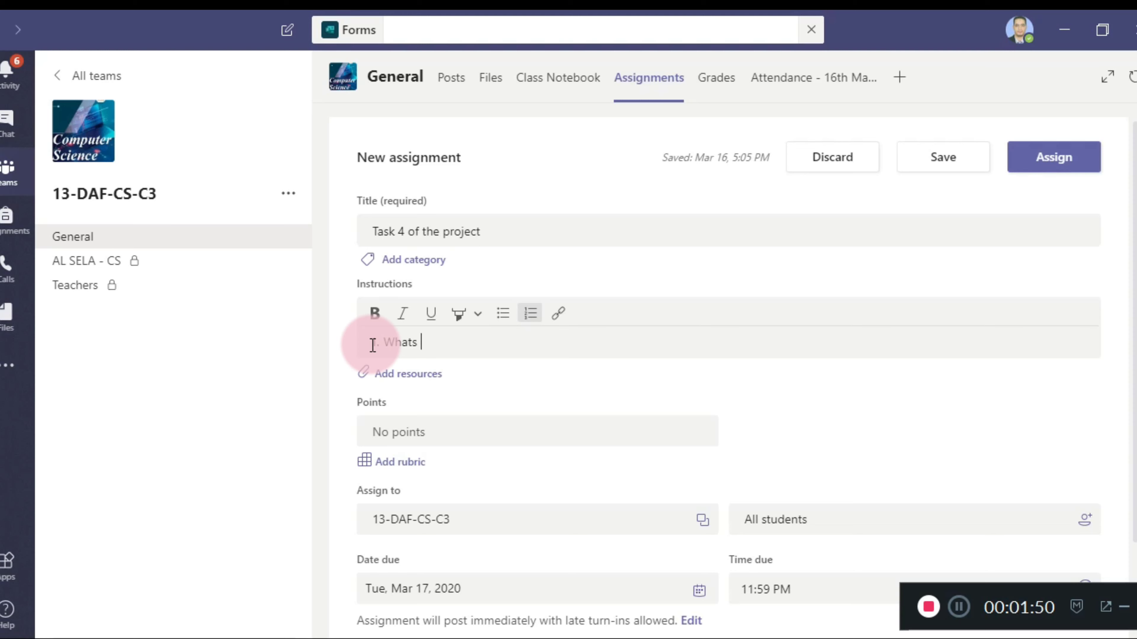
key("BackSpace")
key("BackSpace")
type("is the last code of your project?")
key("Return")
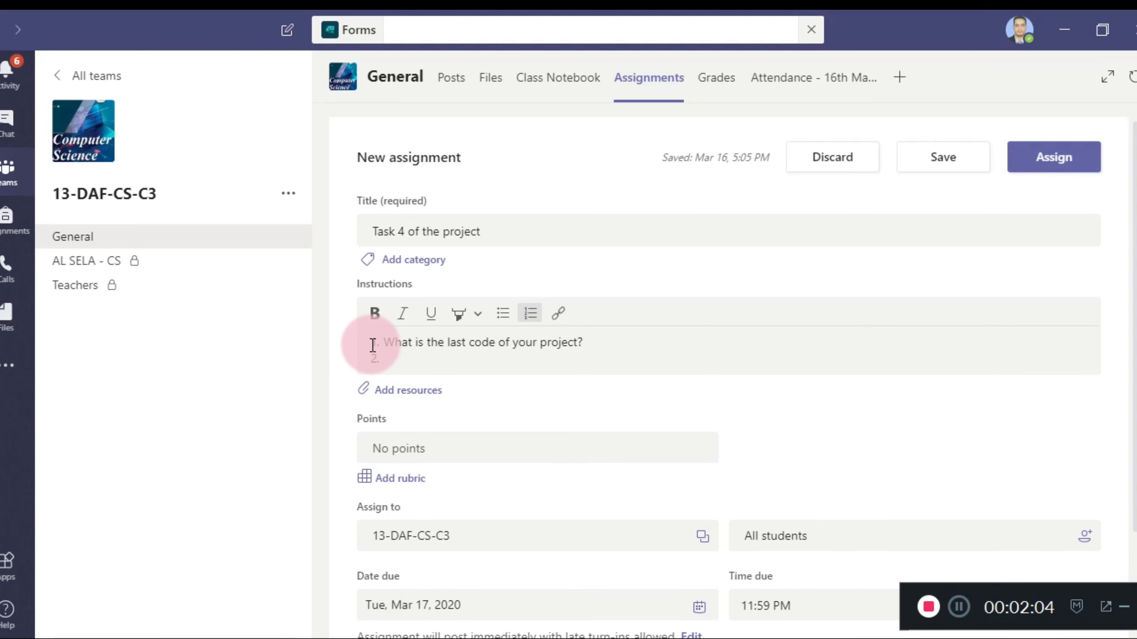
- Add "What you will do next?" as the second numbered item of the instructions
type("What you will do net")
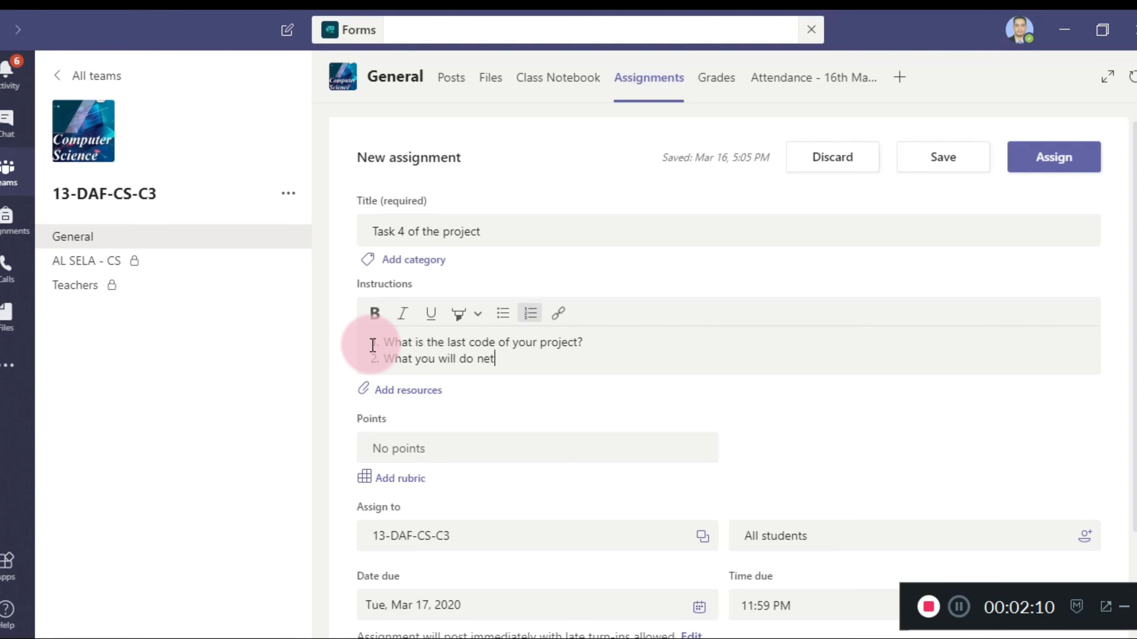
key("BackSpace")
type("xt?")
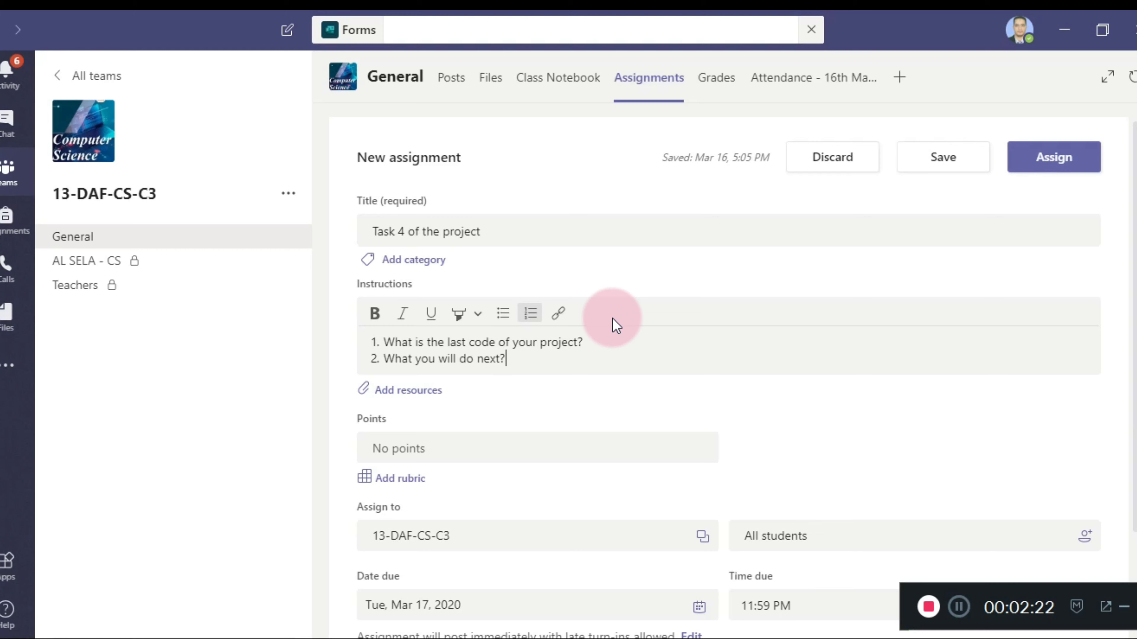
- Examine the sources for adding resources to the assignment, including OneDrive, a web link and files on this device
scroll(534, 397, "down", 1)
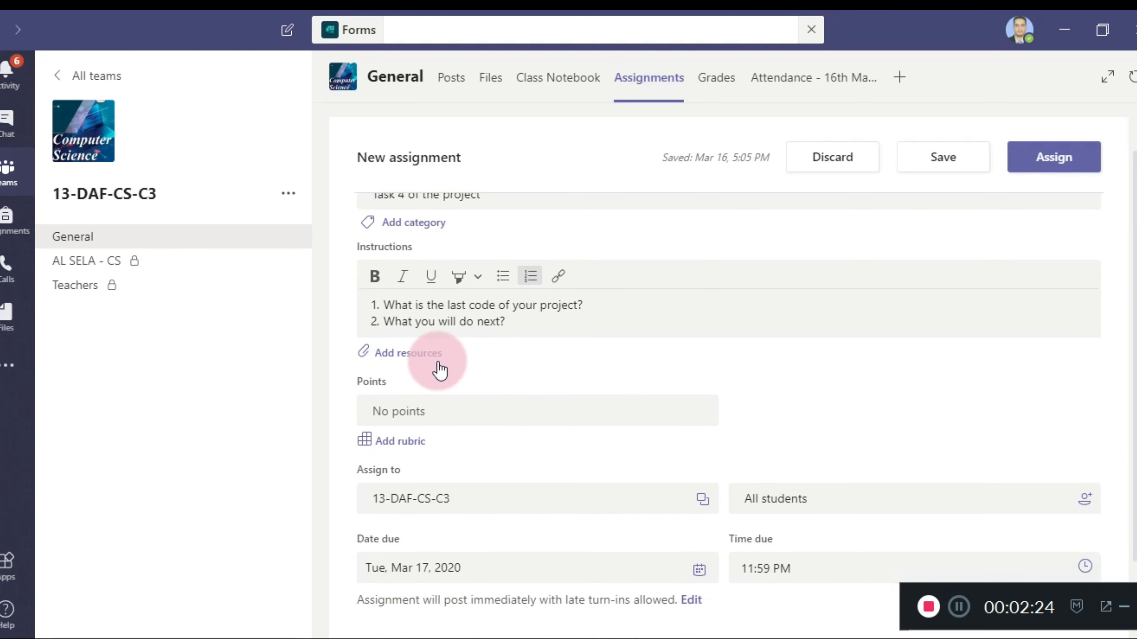
left_click(426, 354)
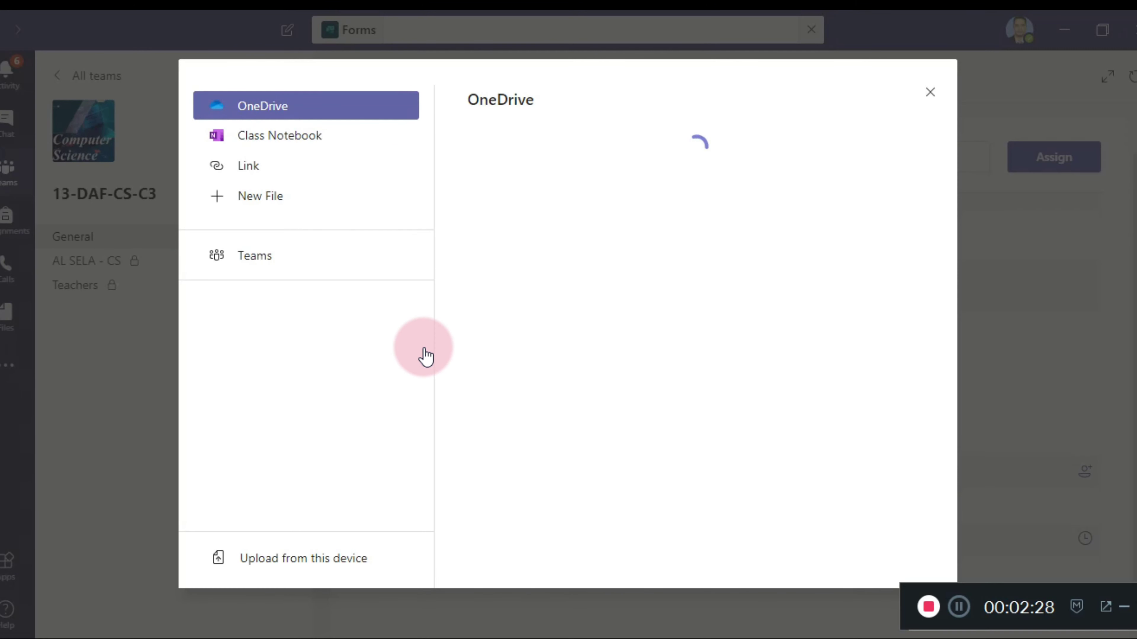
left_click(566, 264)
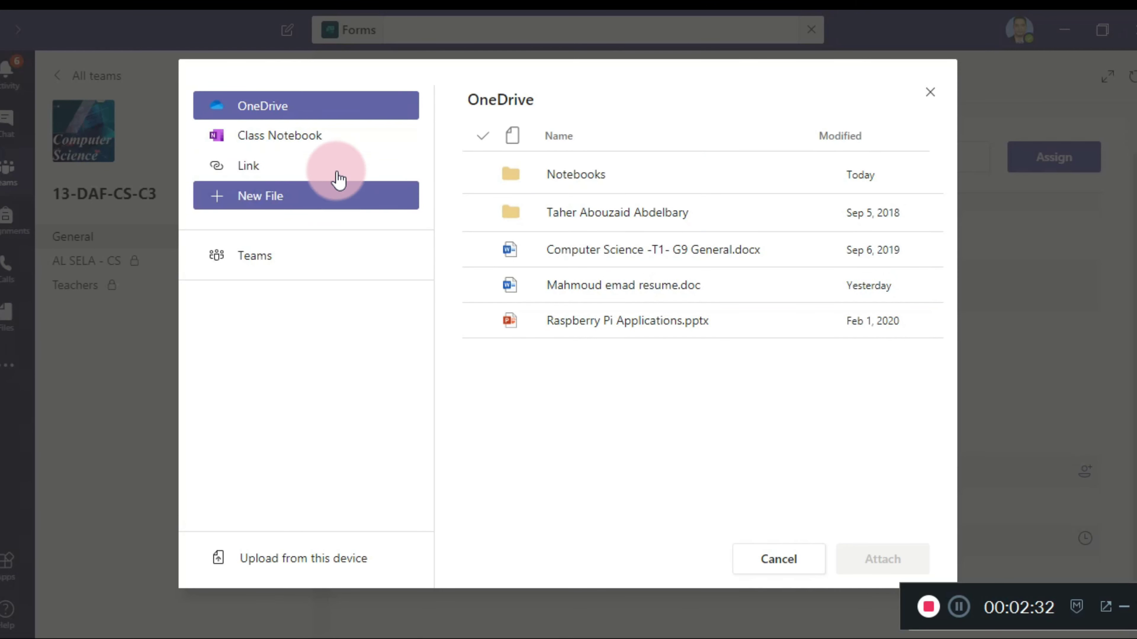
left_click(337, 173)
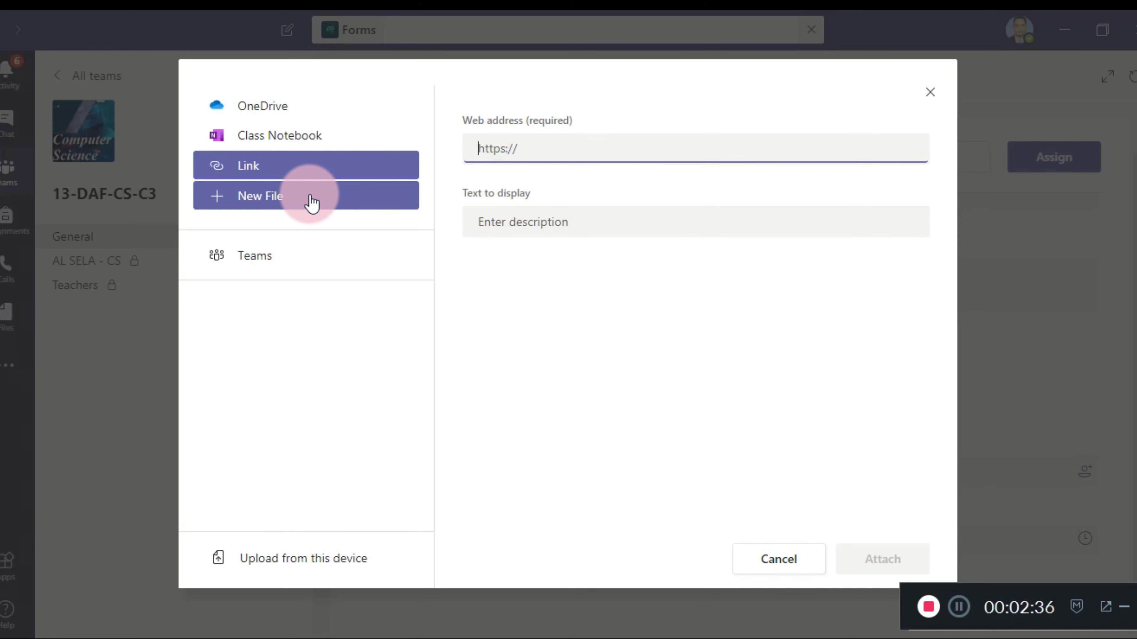
left_click(291, 110)
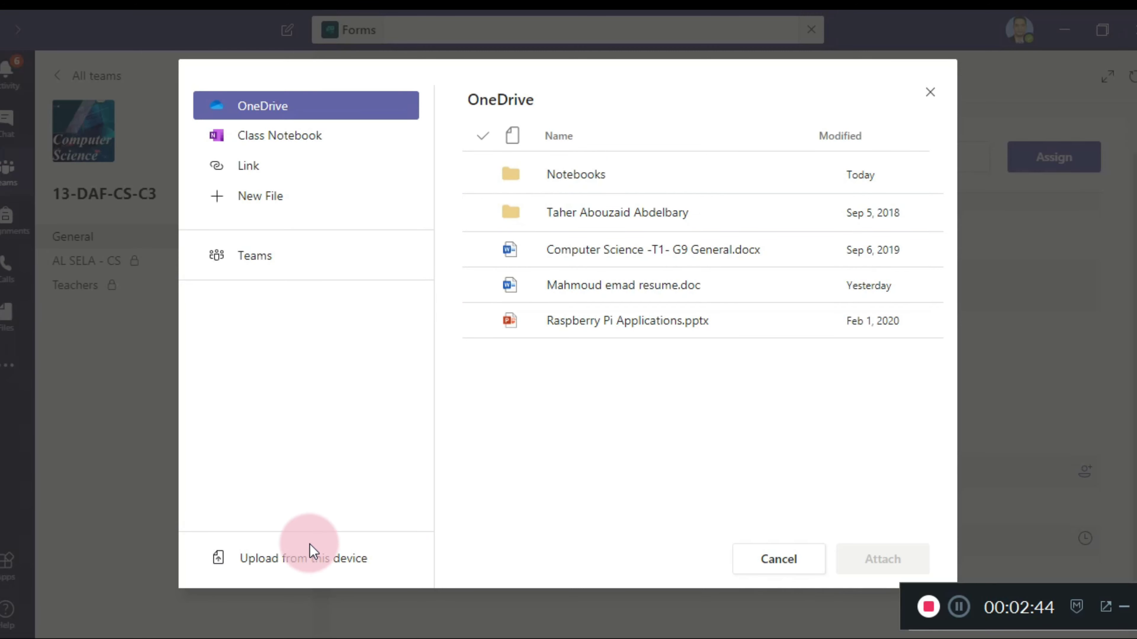
left_click(307, 569)
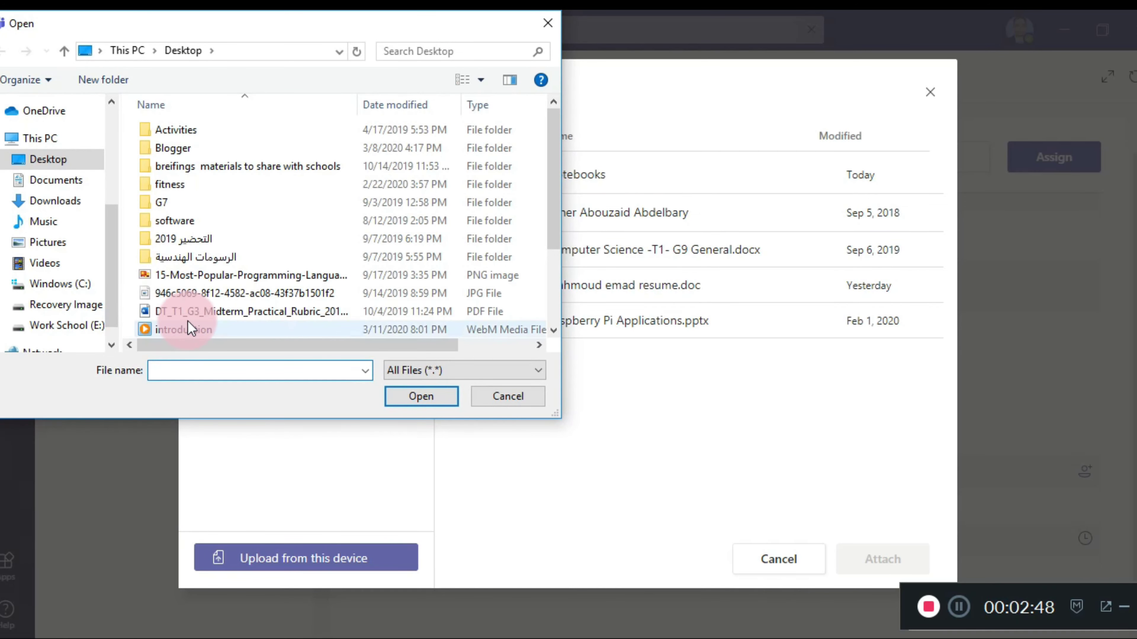
scroll(187, 321, "down", 2)
left_click(190, 249)
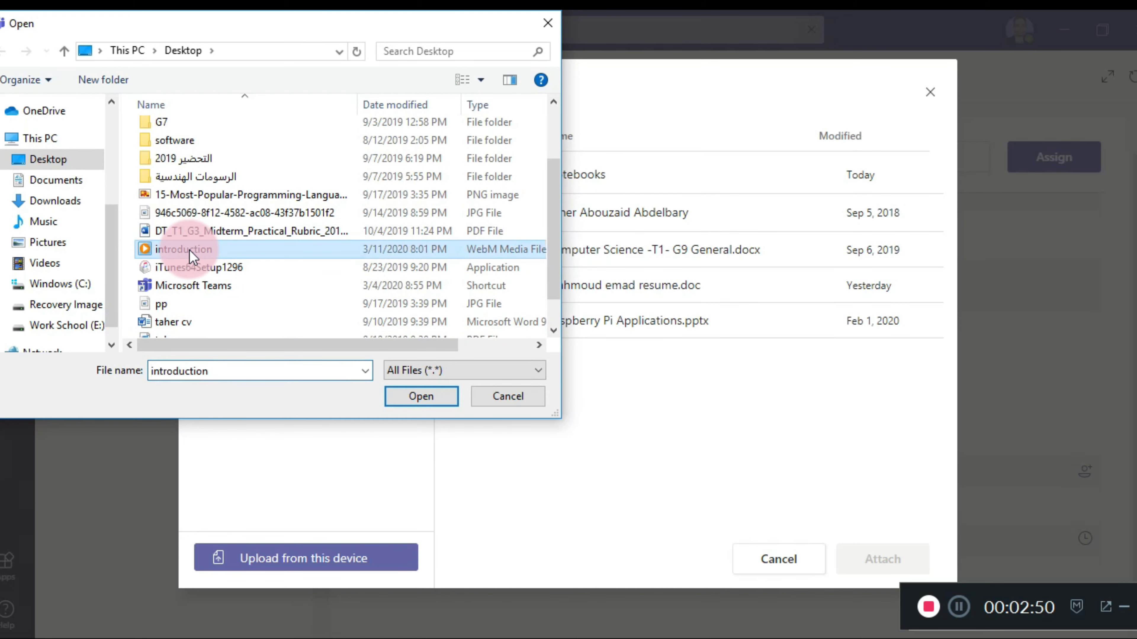
left_click(515, 397)
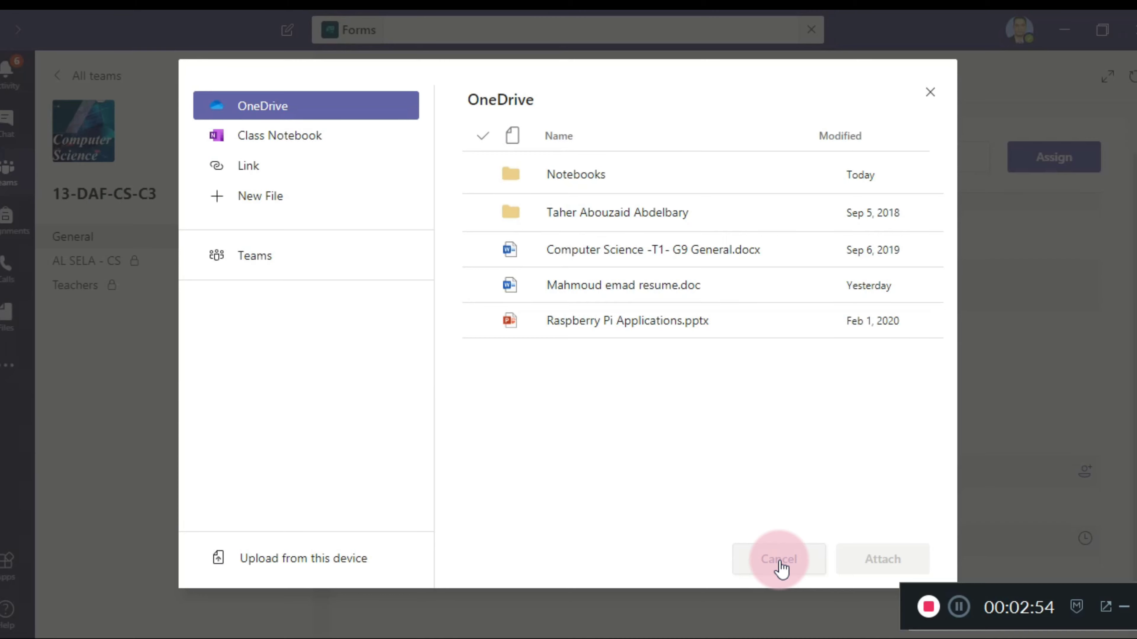
left_click(780, 566)
- Review which classes and which individual students the assignment can be assigned to
scroll(465, 388, "down", 1)
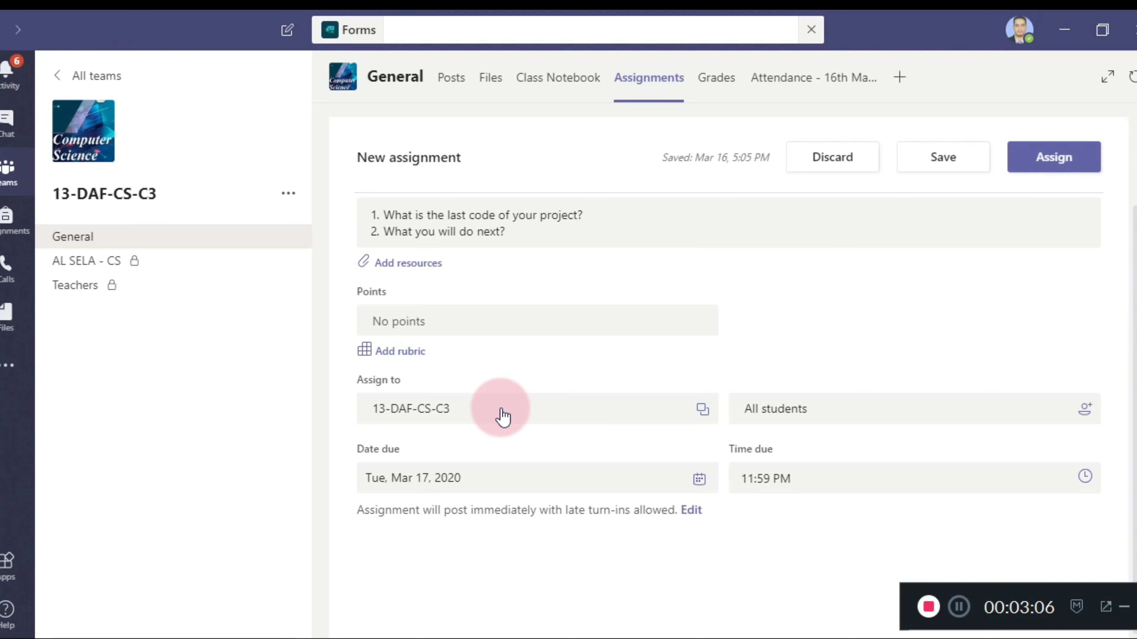
left_click(447, 414)
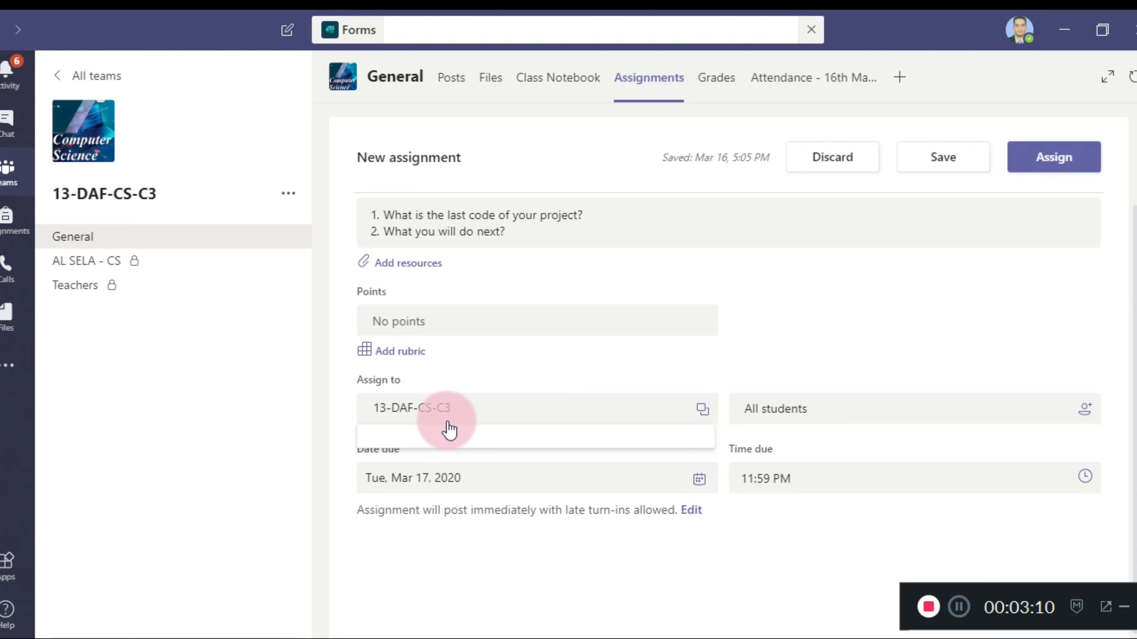
left_click(447, 432)
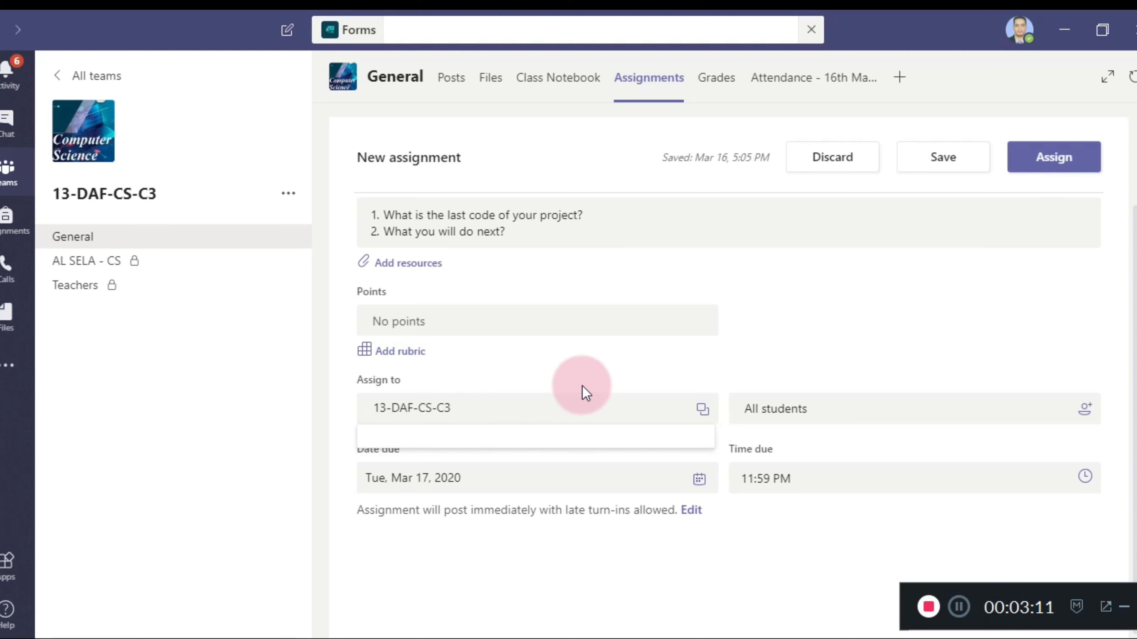
left_click(798, 411)
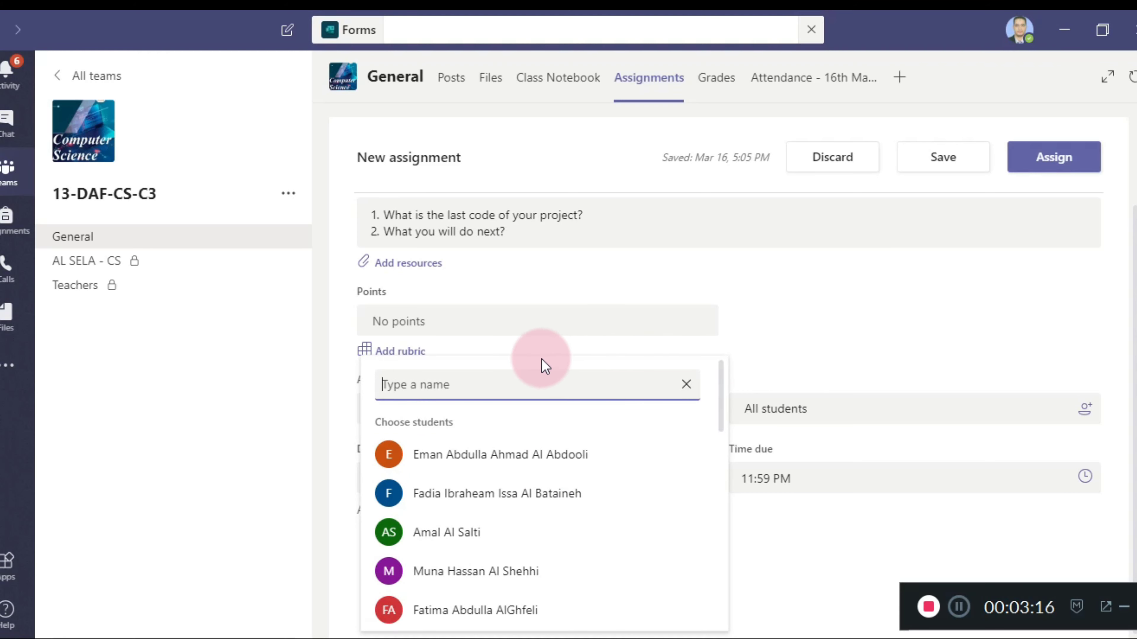
left_click(535, 353)
left_click(761, 407)
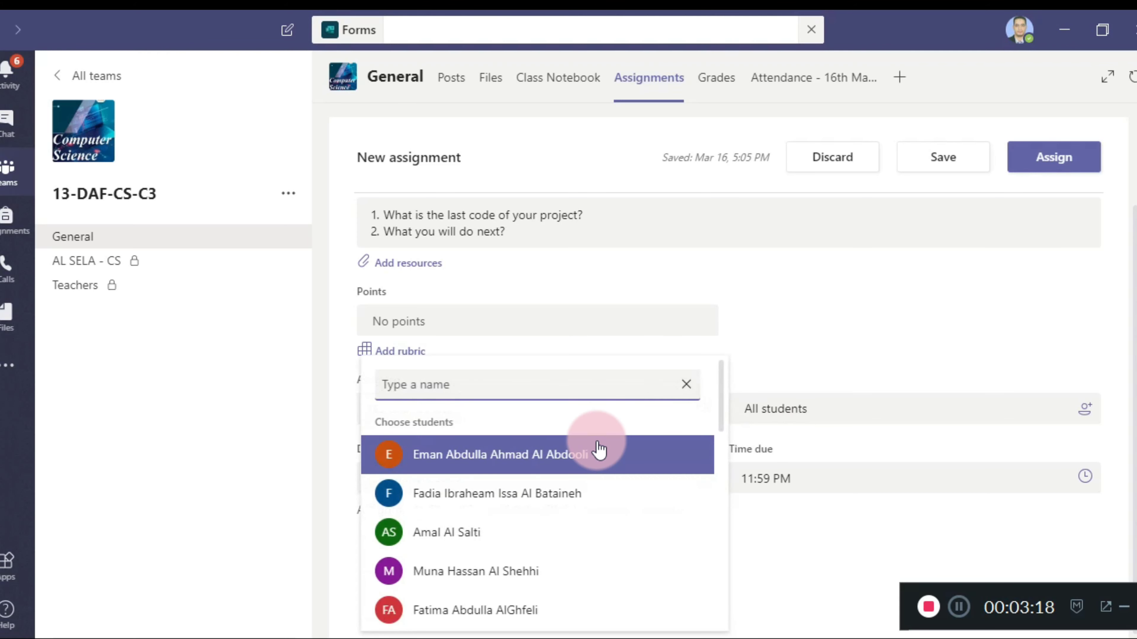
left_click(817, 366)
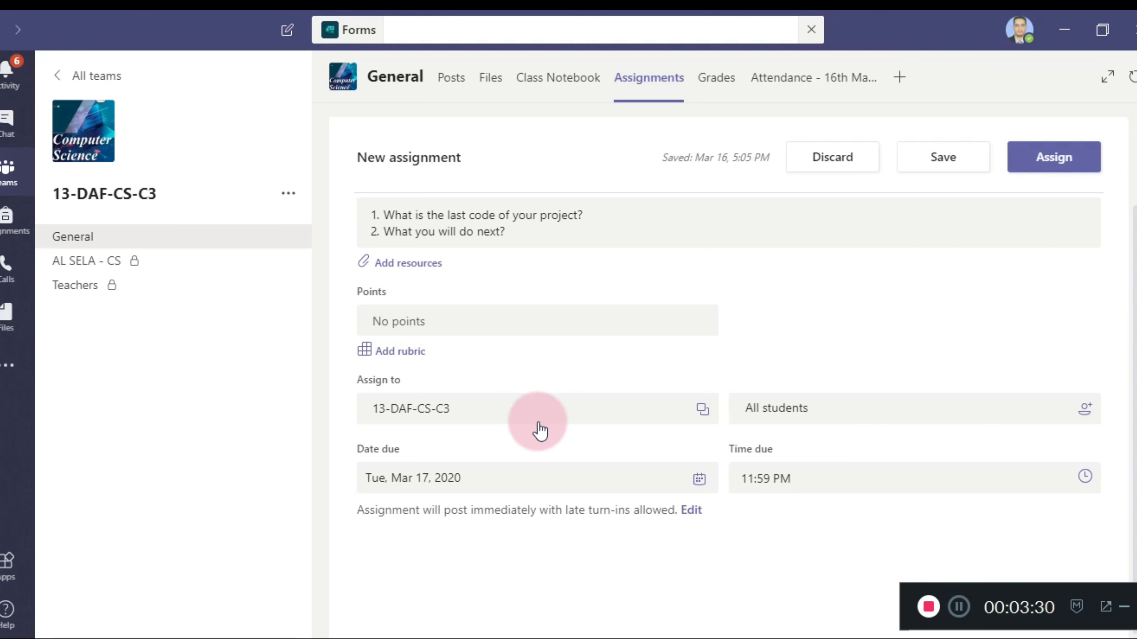
- Set the assignment's due date to Mon, Mar 16, 2020 and its due time to 11:00 PM
left_click(512, 487)
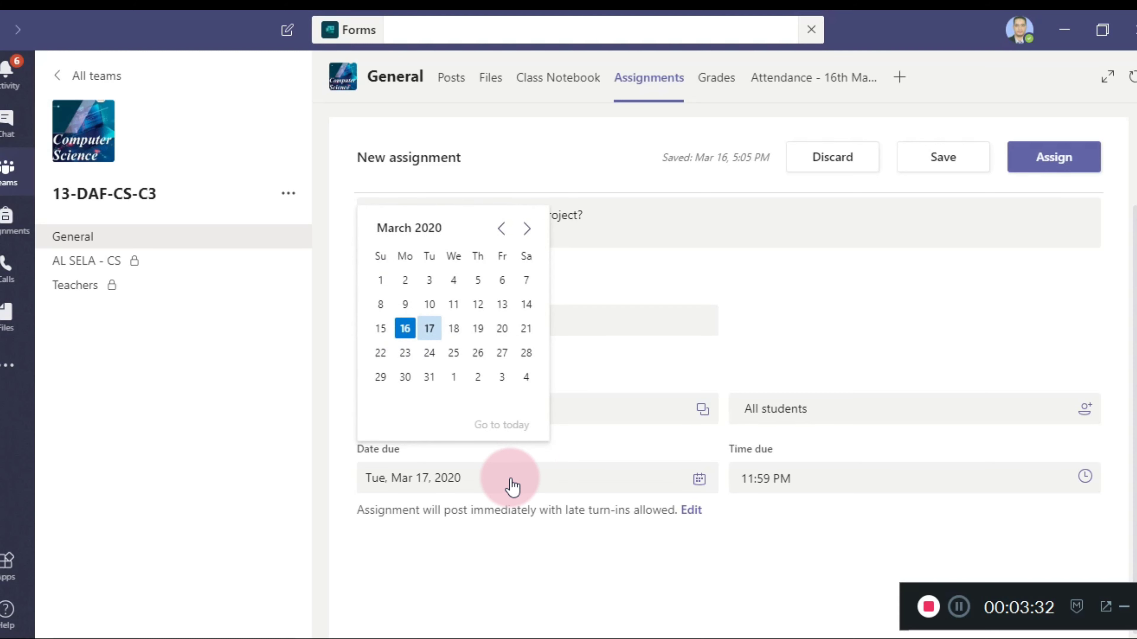
left_click(405, 329)
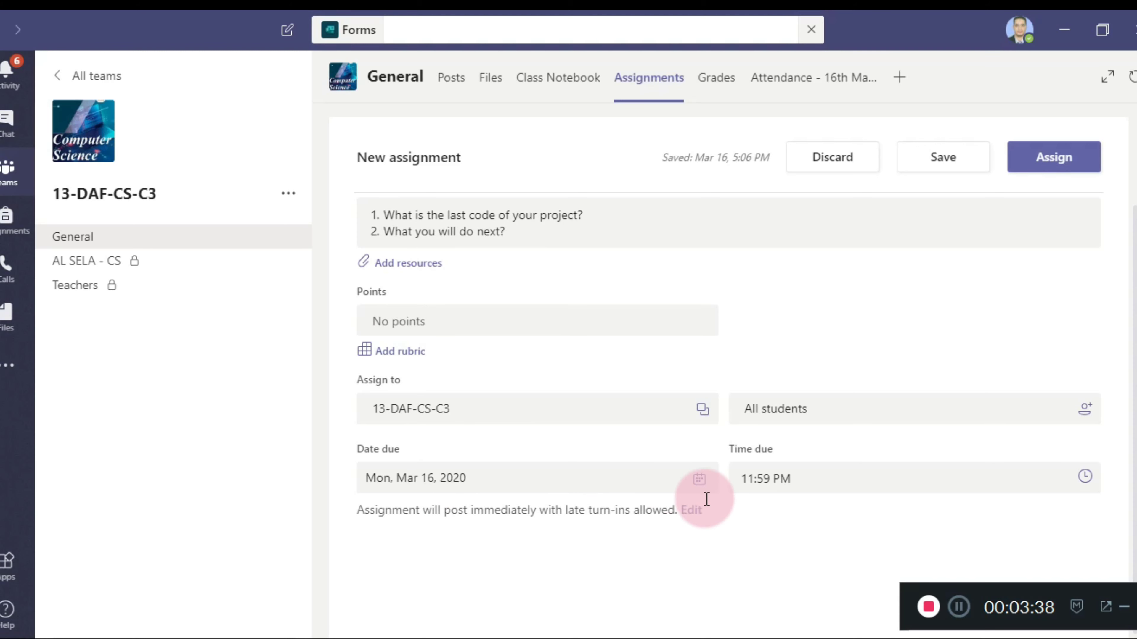
left_click(784, 481)
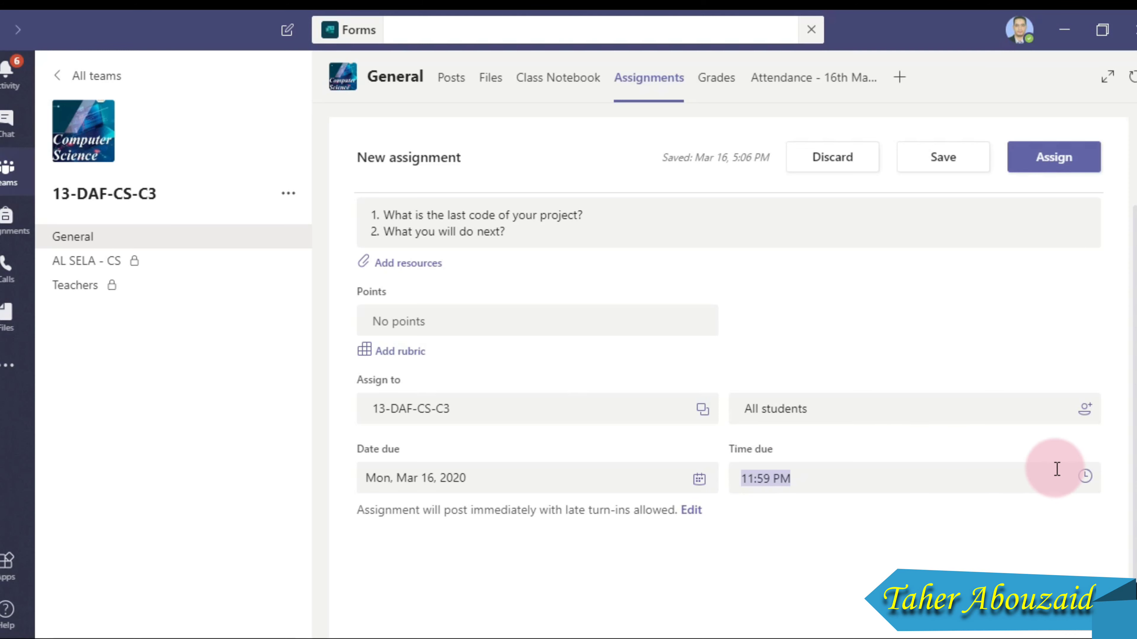
left_click(1093, 491)
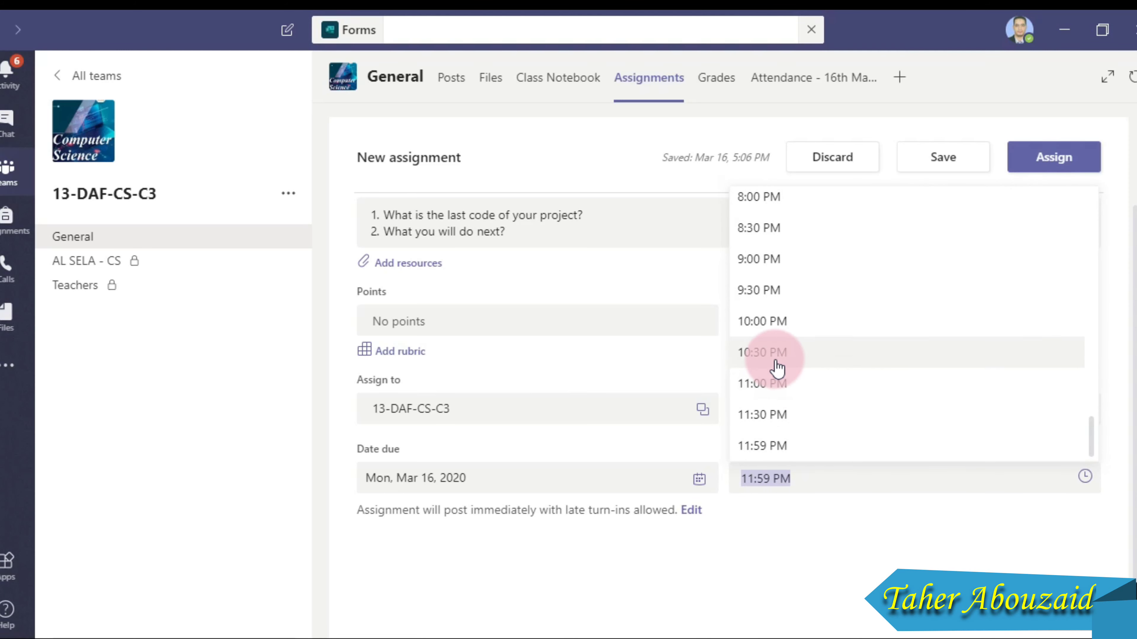
left_click(777, 384)
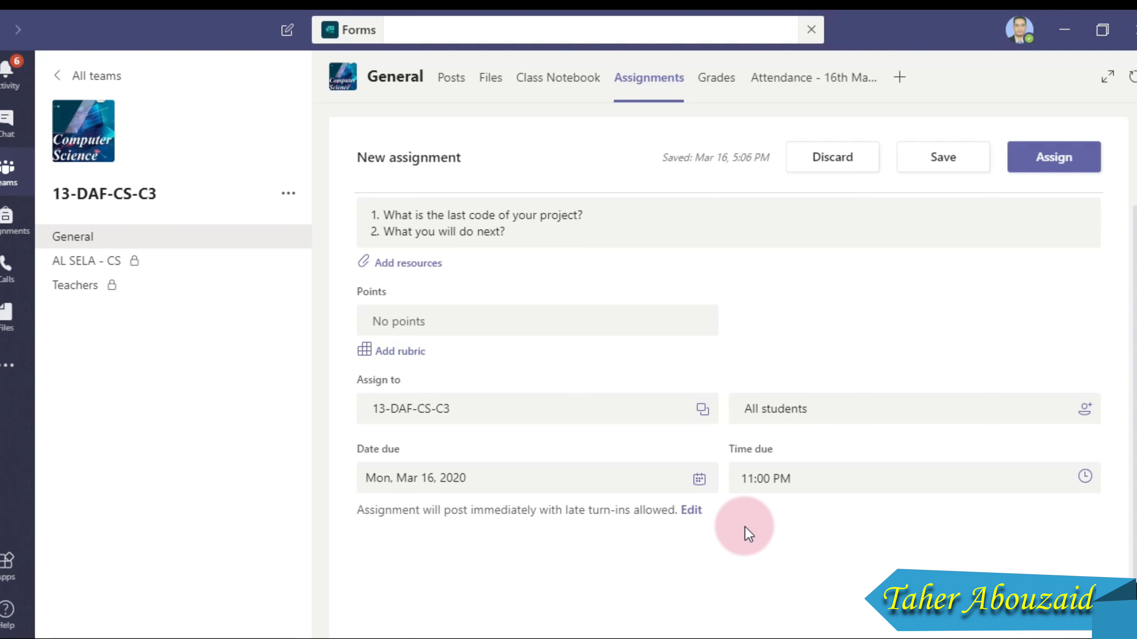
- Assign the finished assignment to all students of the 13-DAF-CS-C3 class without setting any points
left_click(1054, 157)
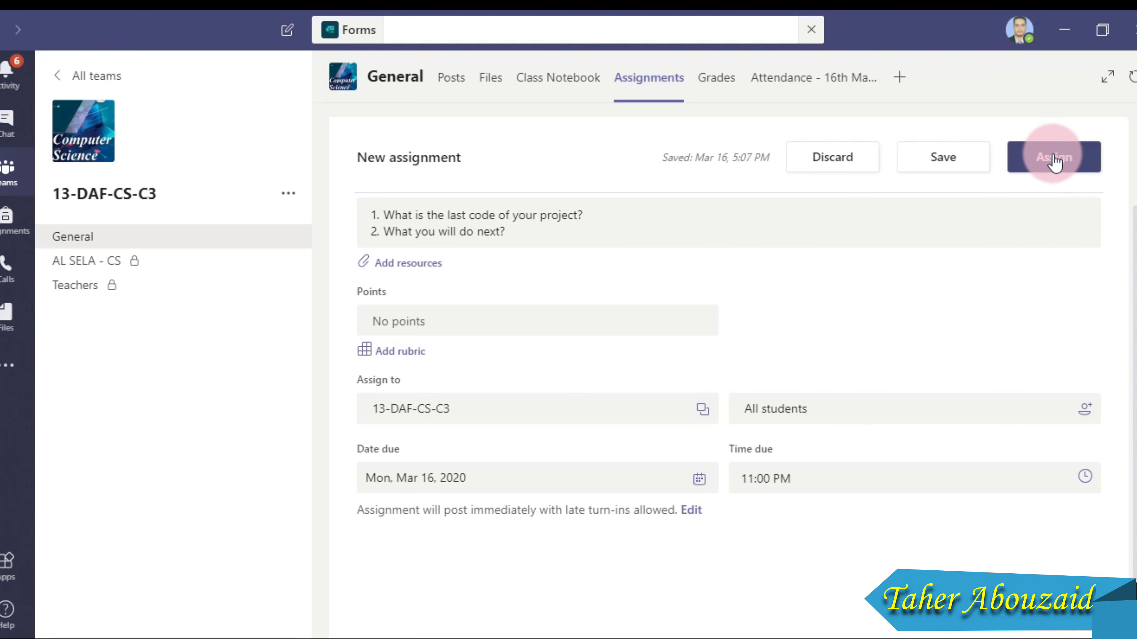
left_click(972, 163)
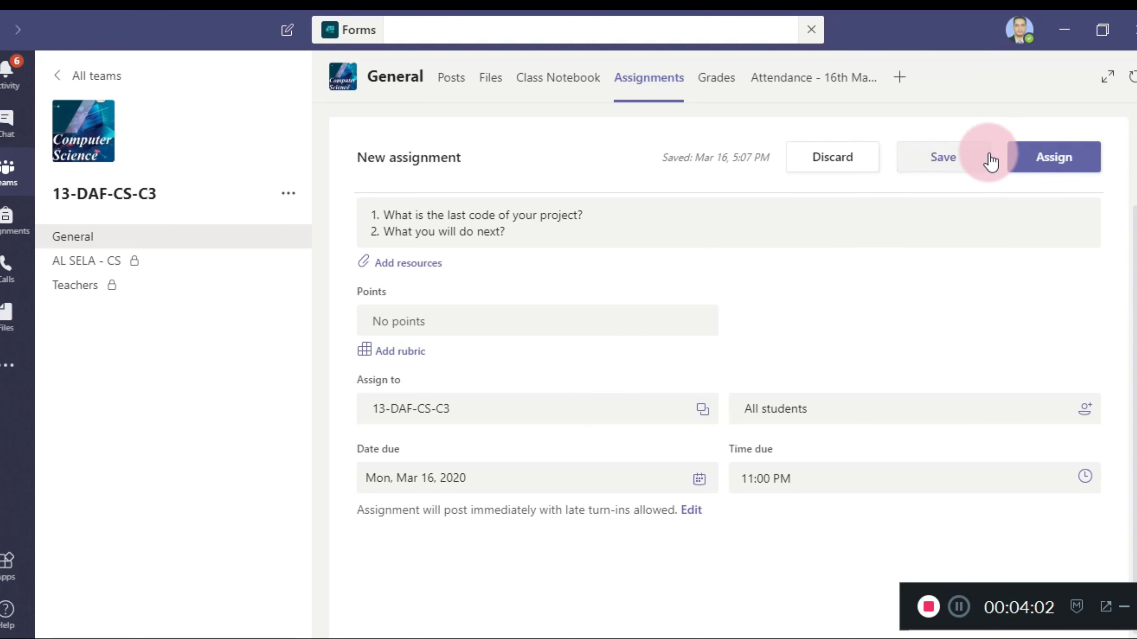
left_click(1064, 170)
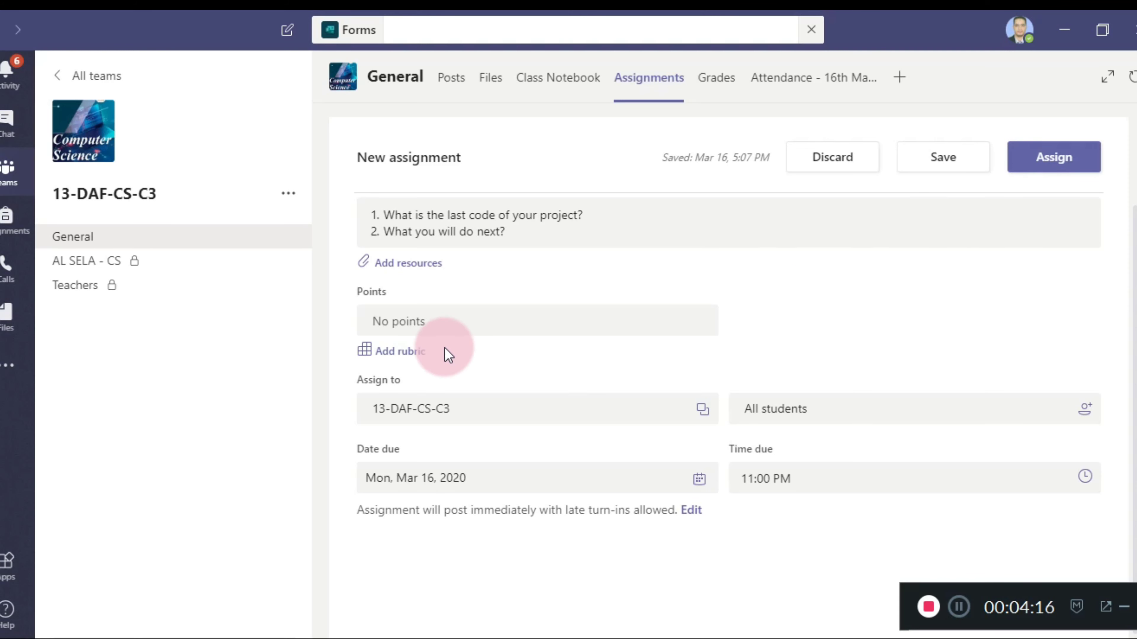
left_click(443, 322)
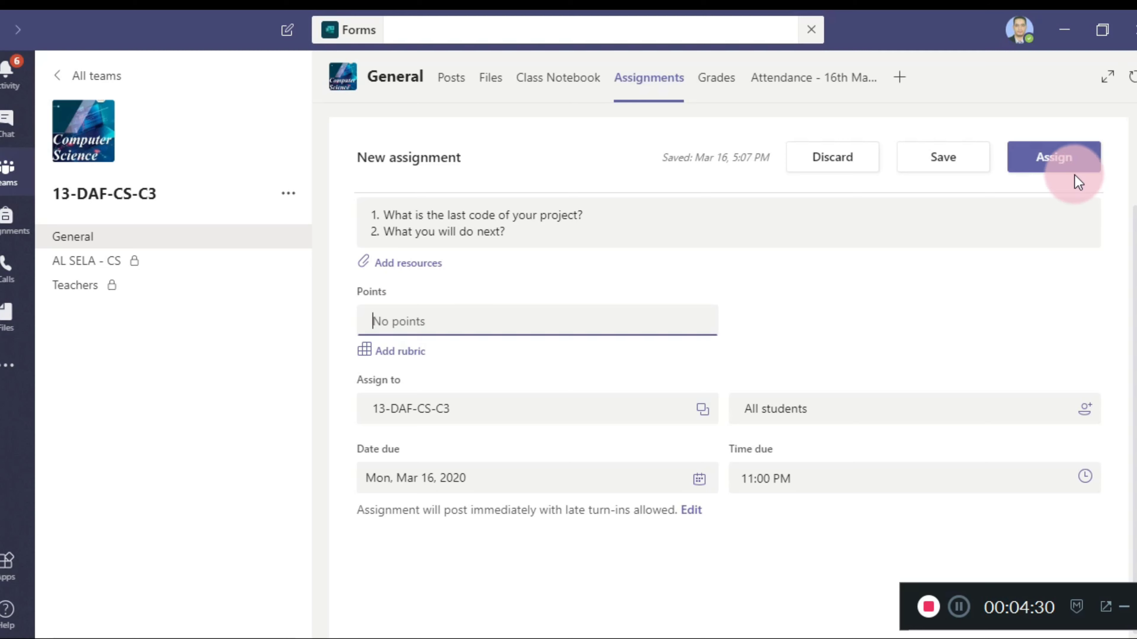
left_click(1061, 166)
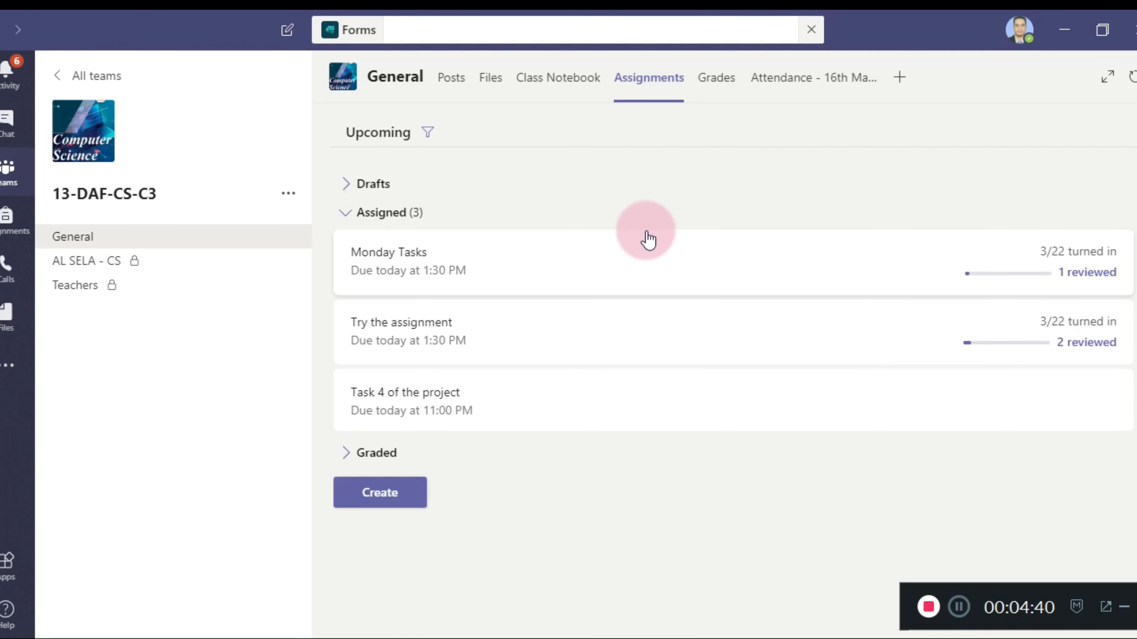
- Open the Monday Task assignment from the posts of the 13-DAF-DT-C2 team and highlight its two instructions
left_click(9, 171)
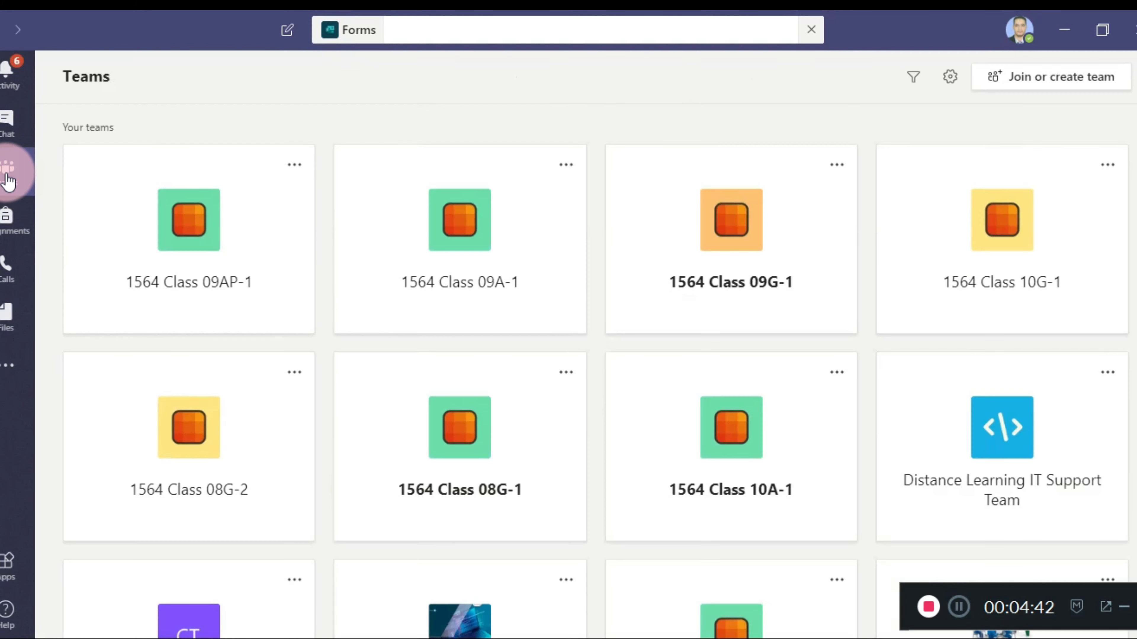
scroll(287, 410, "down", 1)
scroll(287, 409, "down", 5)
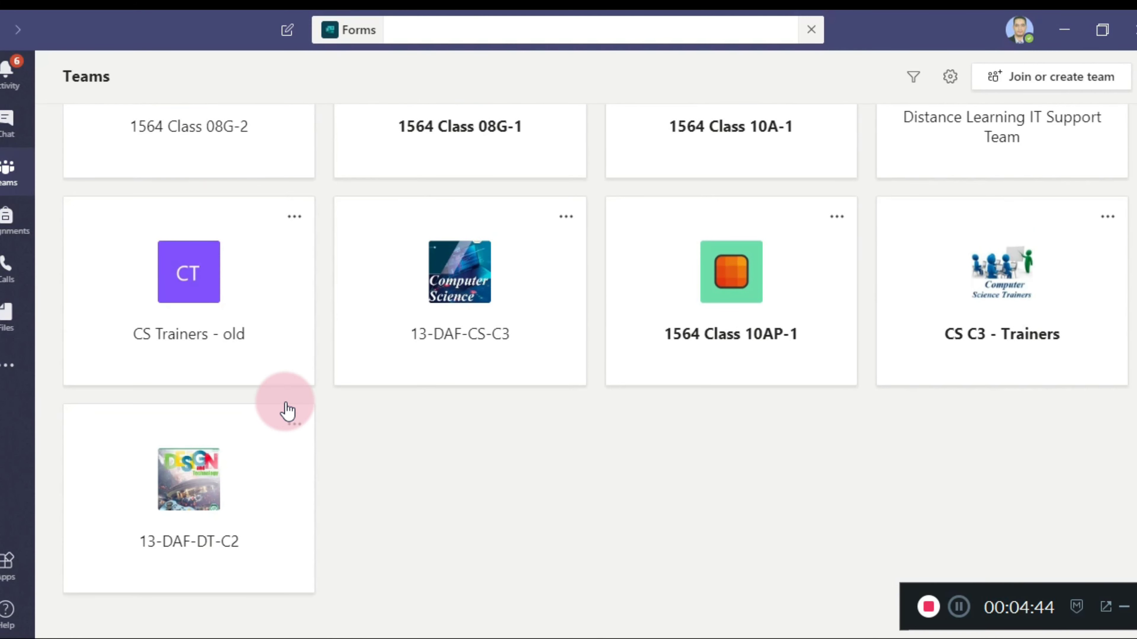
left_click(198, 494)
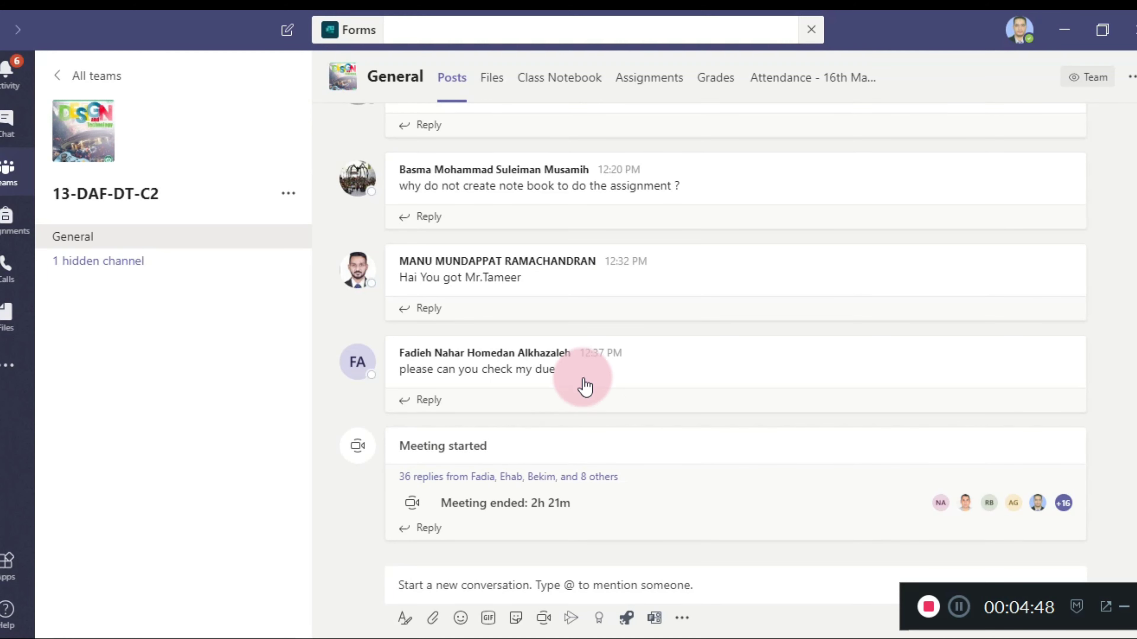
scroll(624, 330, "up", 5)
scroll(624, 325, "up", 3)
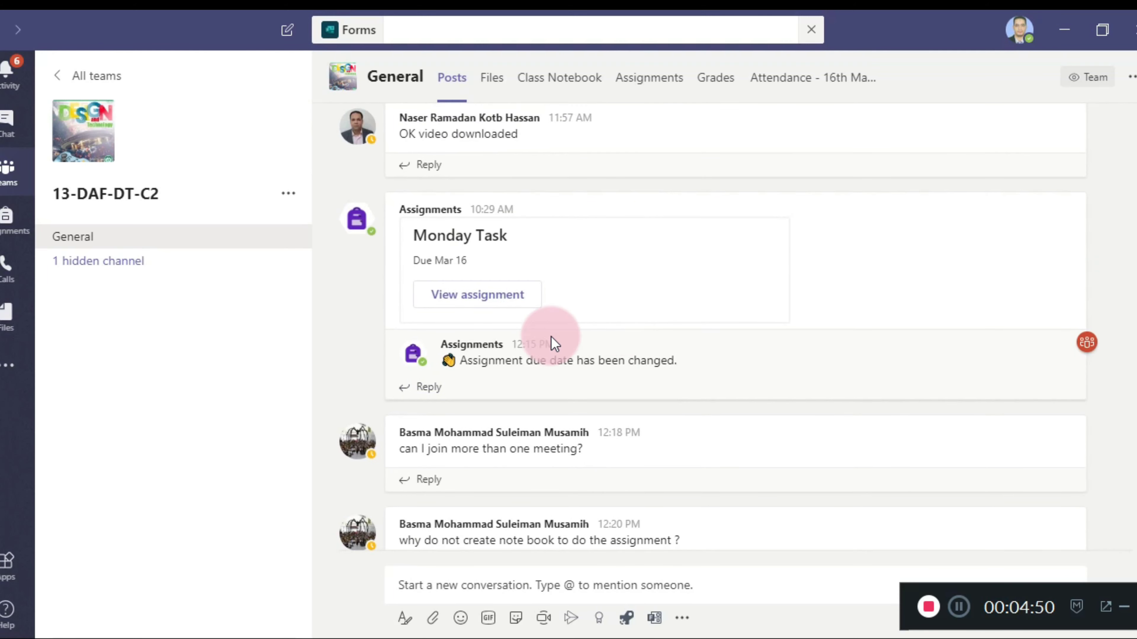
left_click(473, 295)
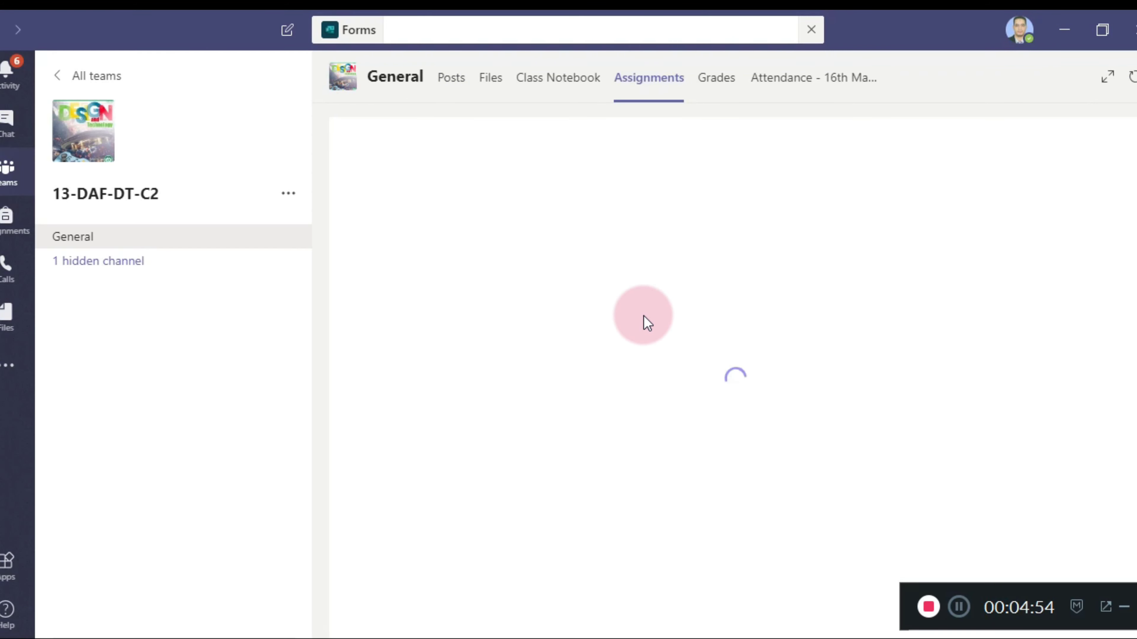
left_click_drag(384, 295, 612, 312)
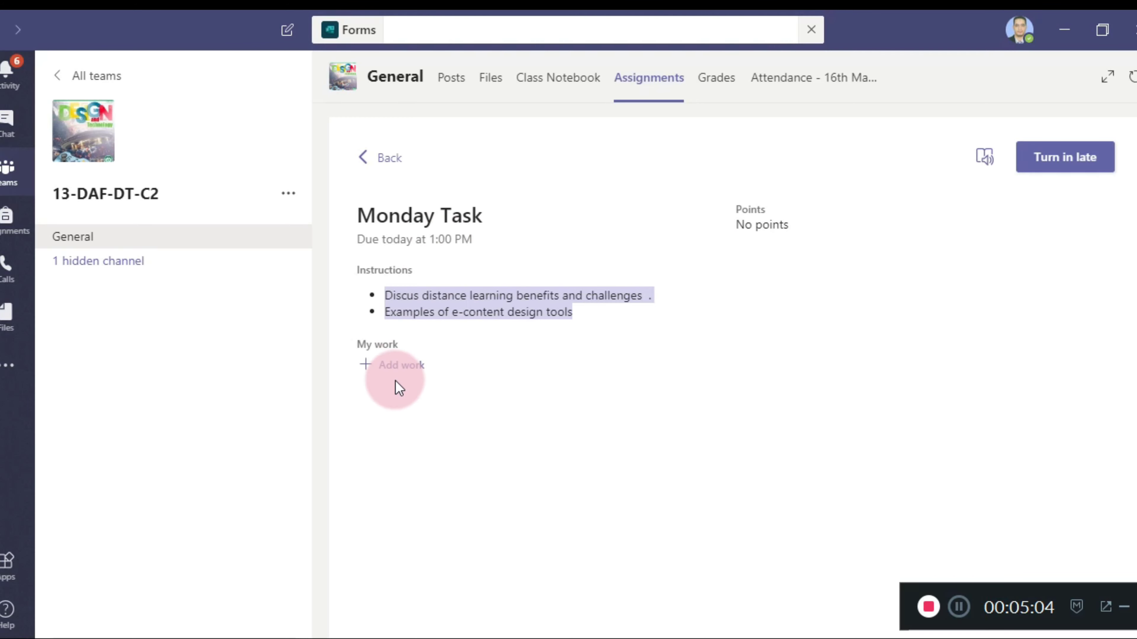
- Attach a new Word document named "Tarainer - 1112222" as work for the Monday Task assignment and open it
left_click(398, 366)
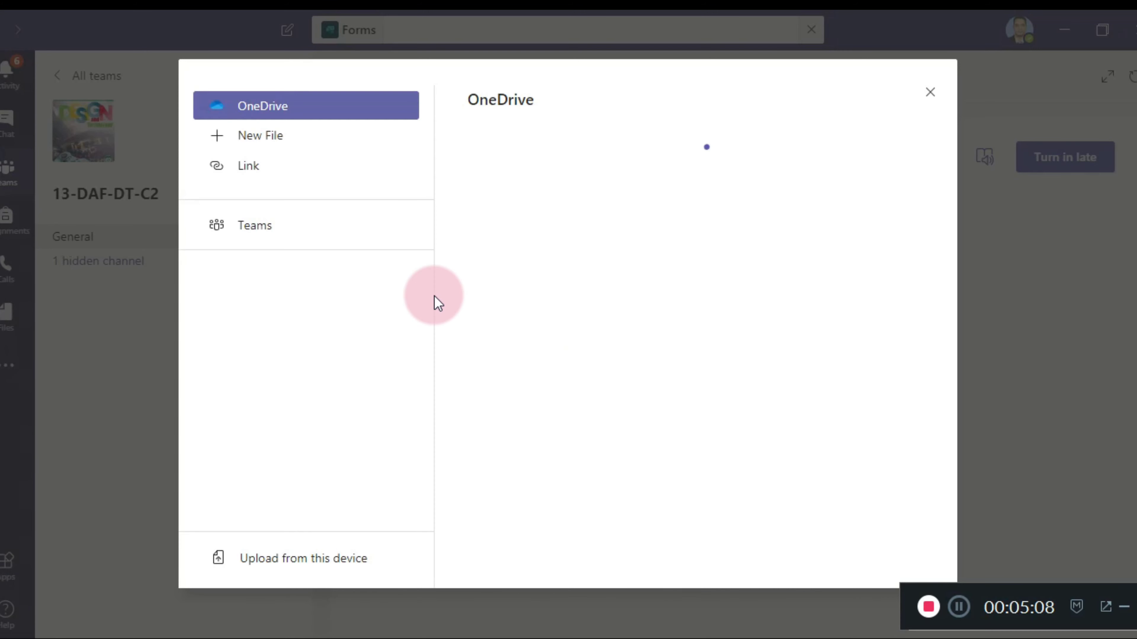
left_click(264, 136)
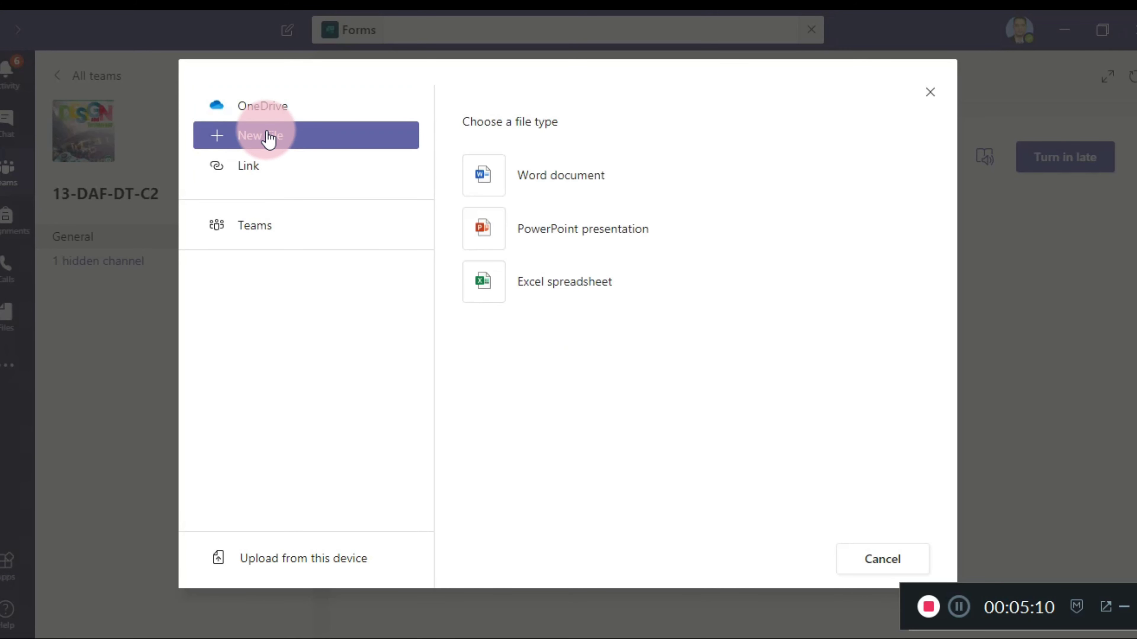
left_click(491, 167)
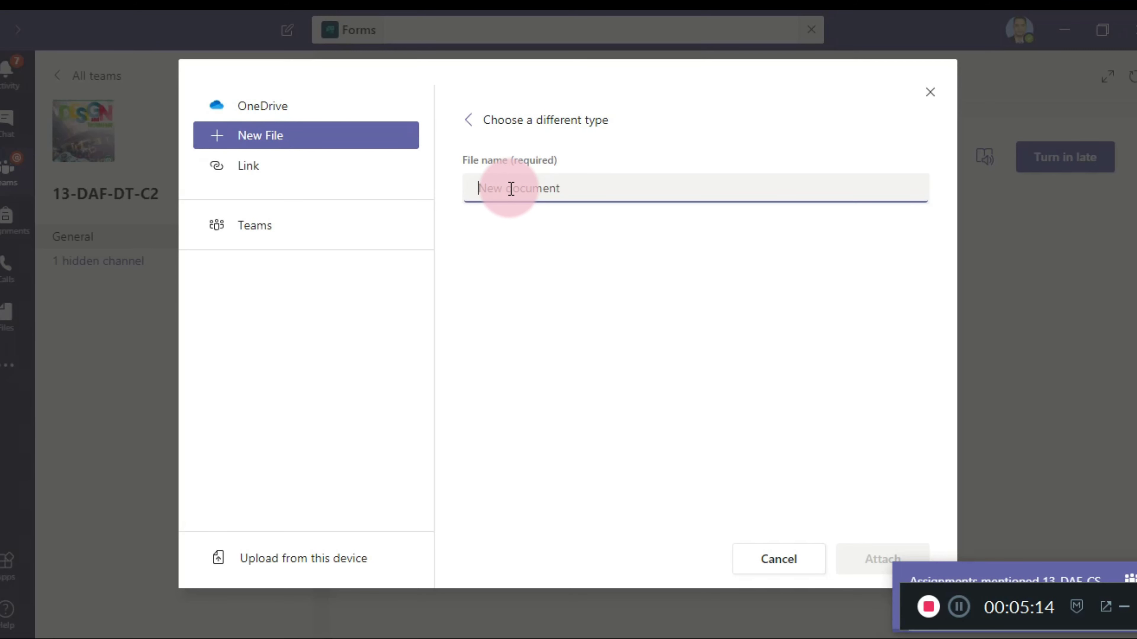
type("Tar")
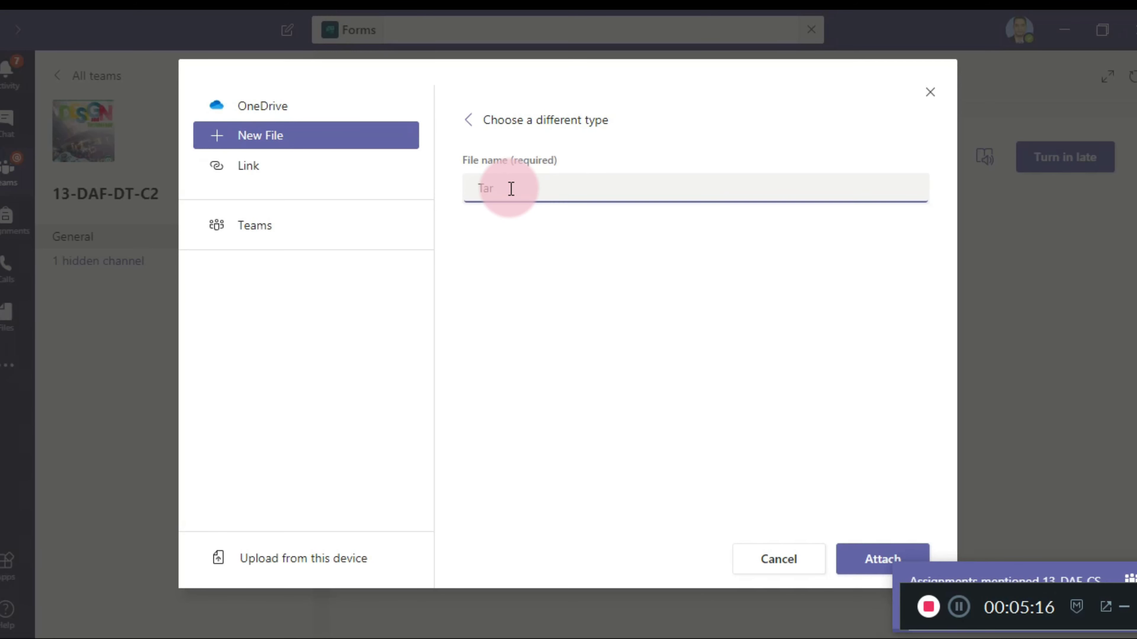
type("ainer ")
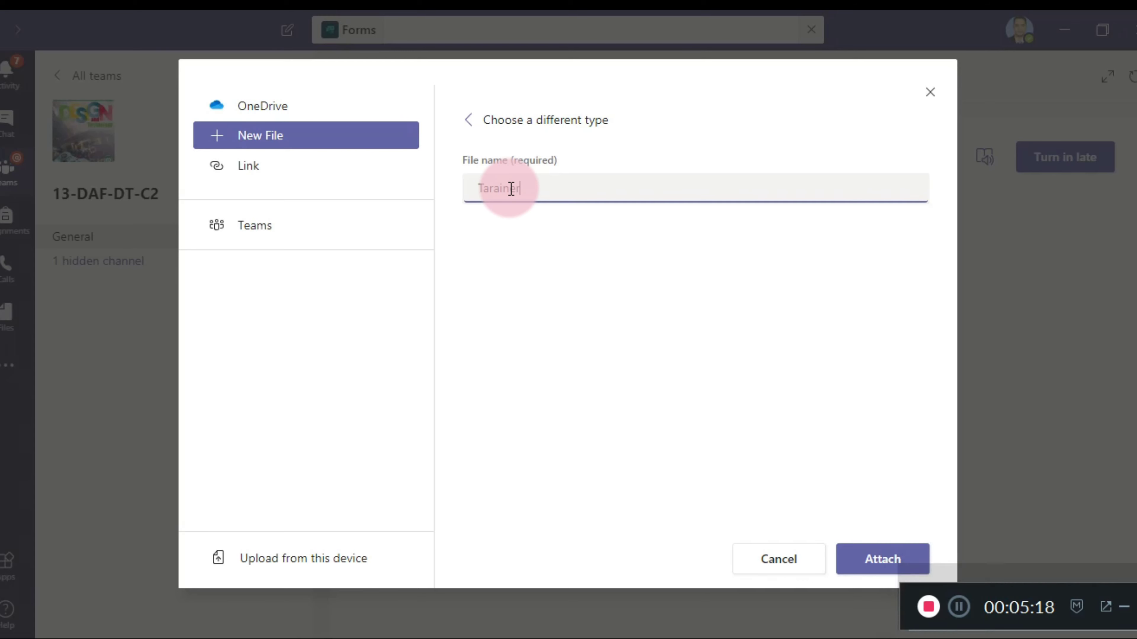
type("- ")
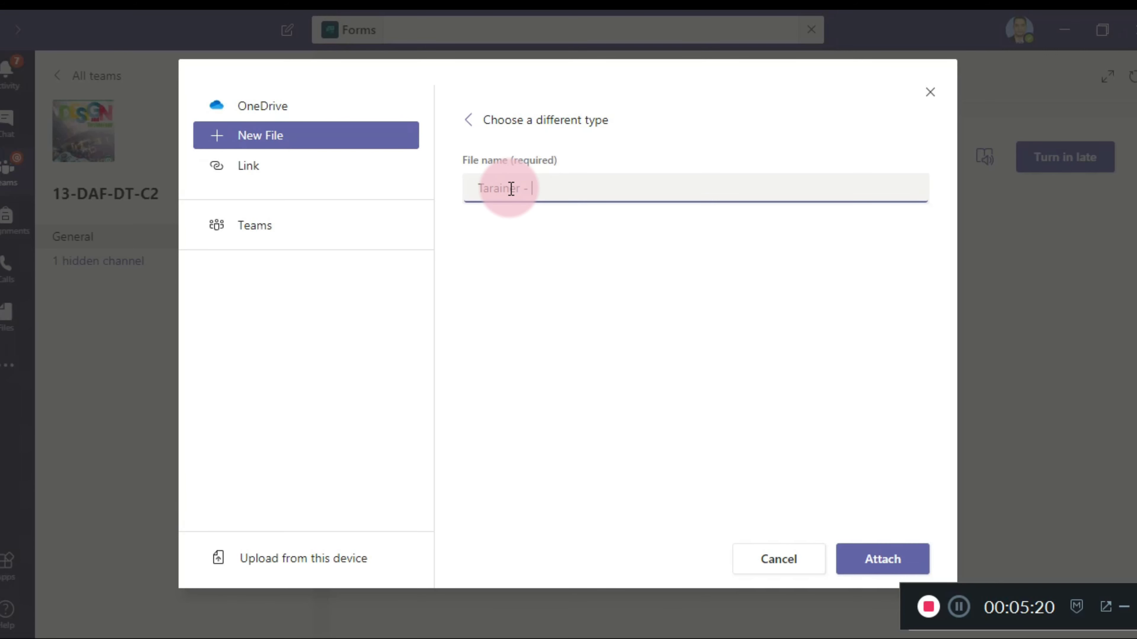
type("1112222")
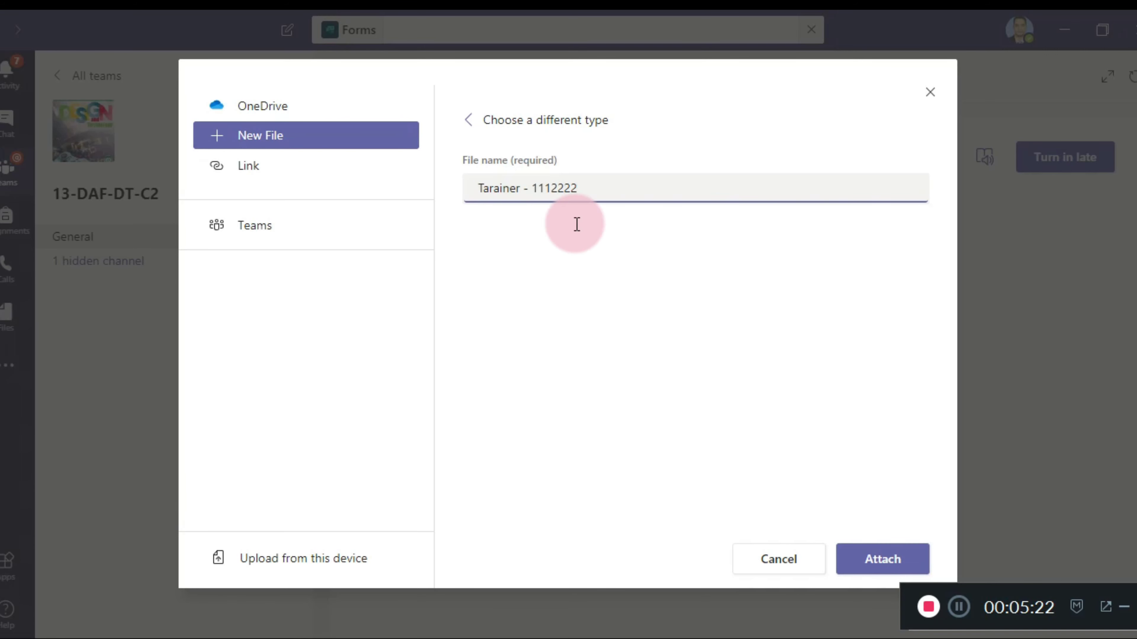
left_click(849, 556)
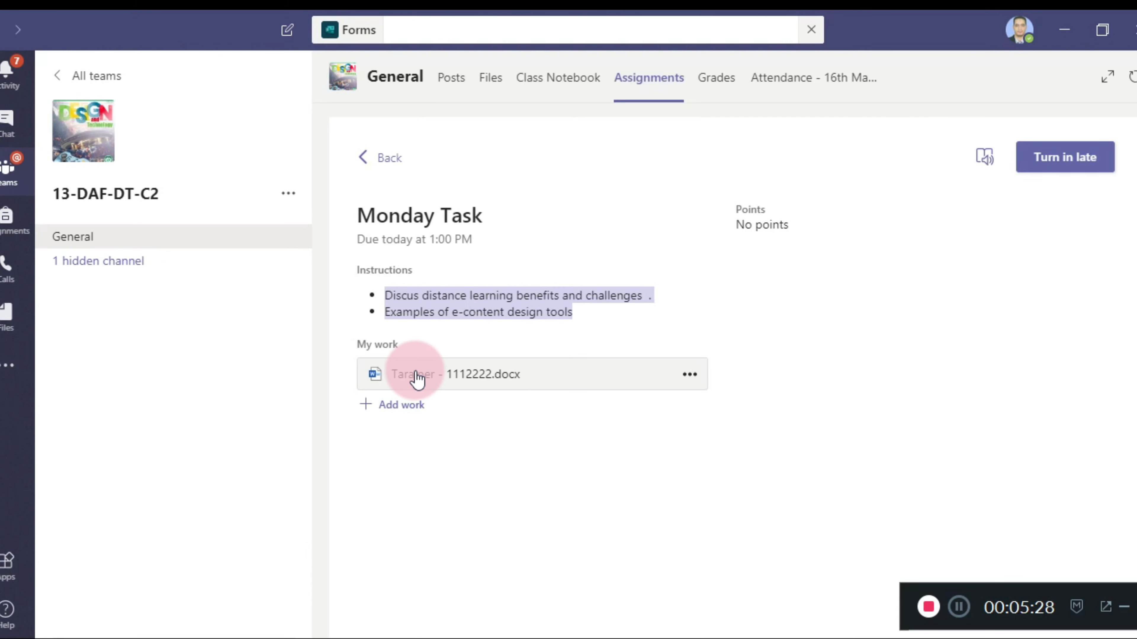
left_click(481, 376)
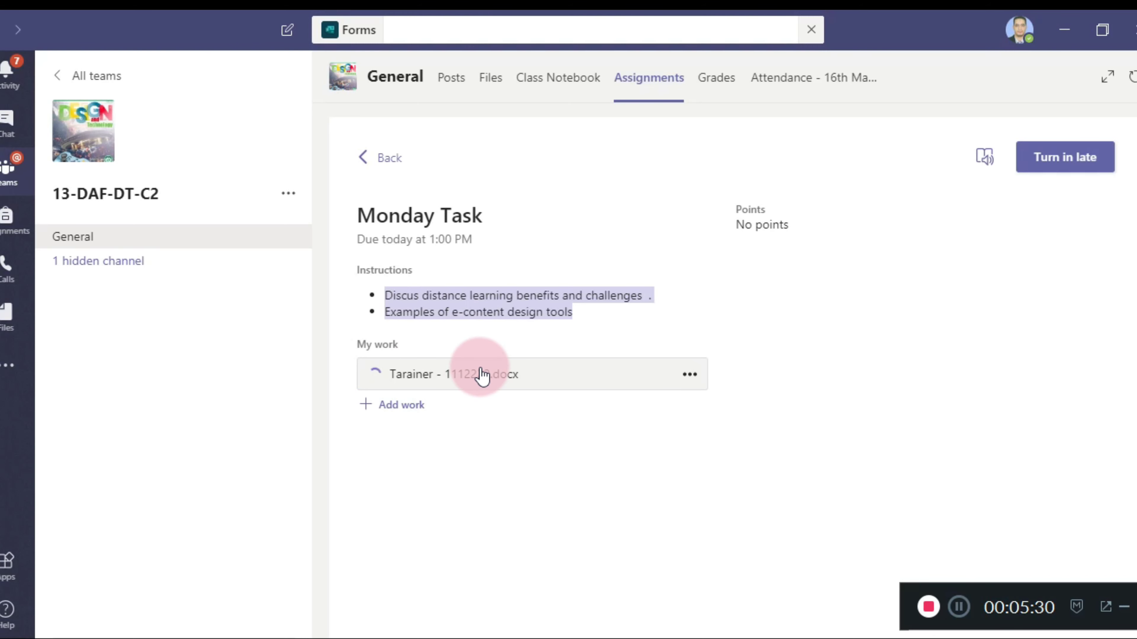
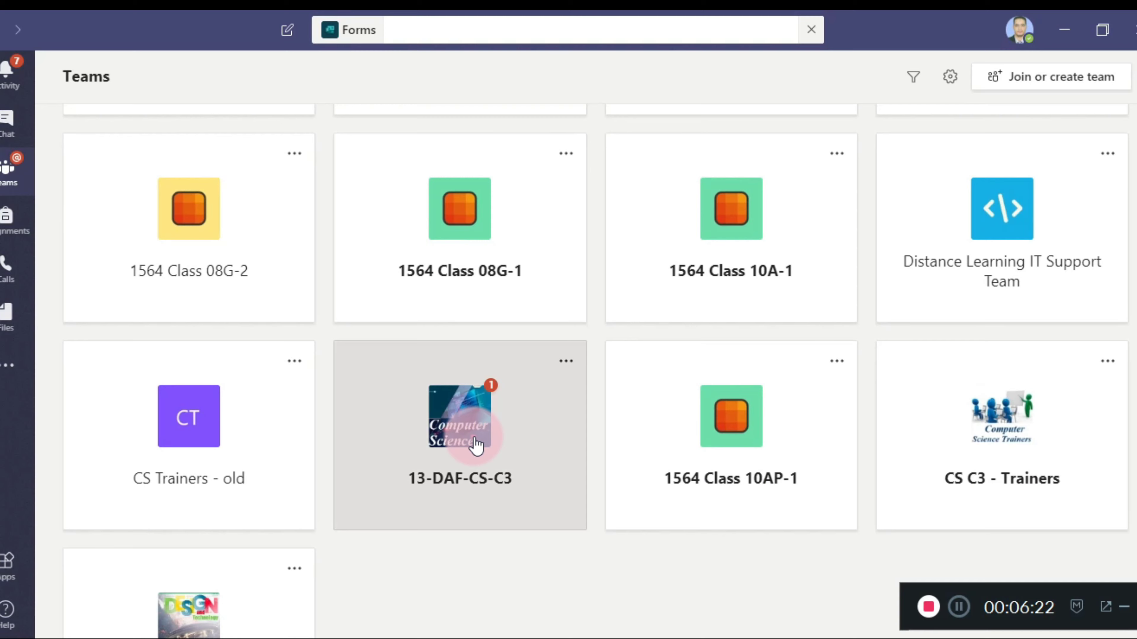
- Open "Try the assignment" from the posts of the 13-DAF-CS-C3 team and review the students' submission statuses
left_click(475, 445)
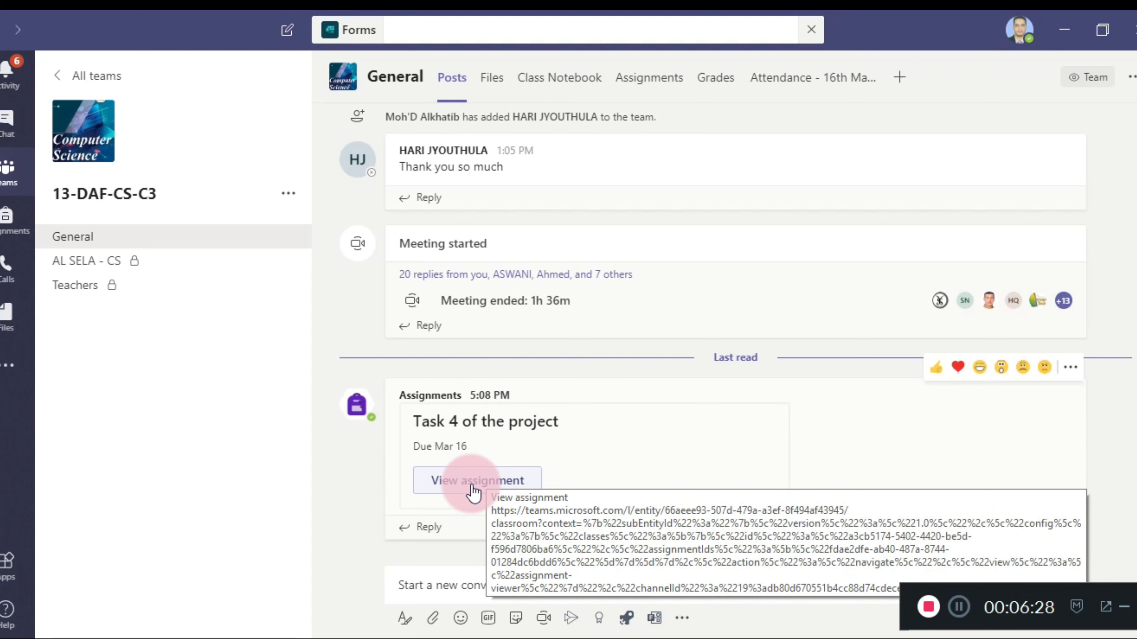
scroll(472, 492, "up", 10)
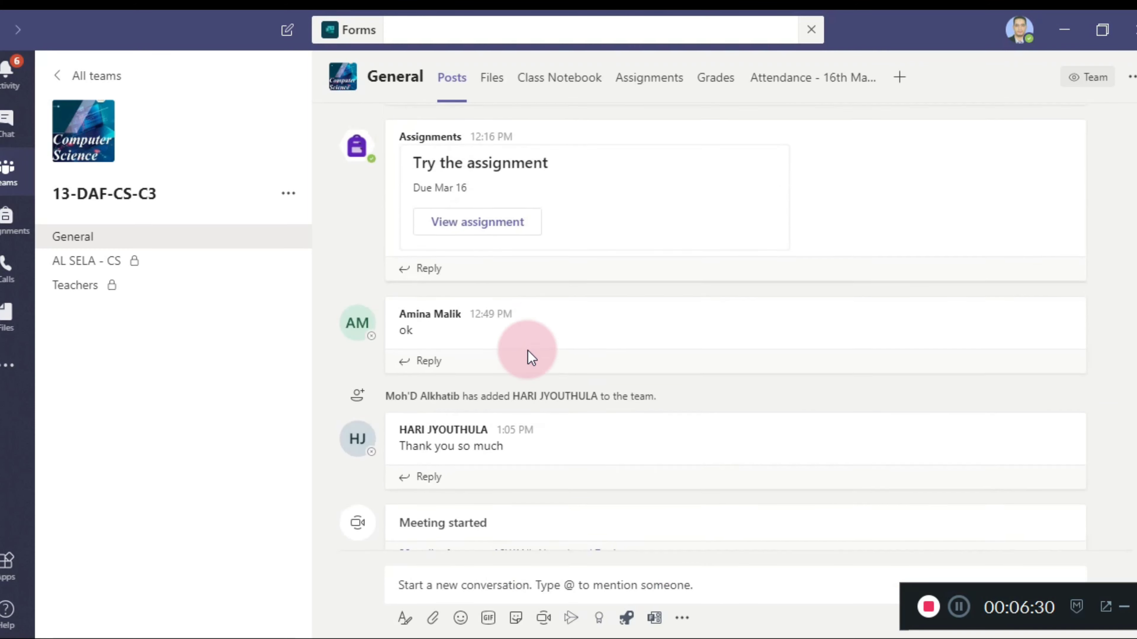
left_click(477, 376)
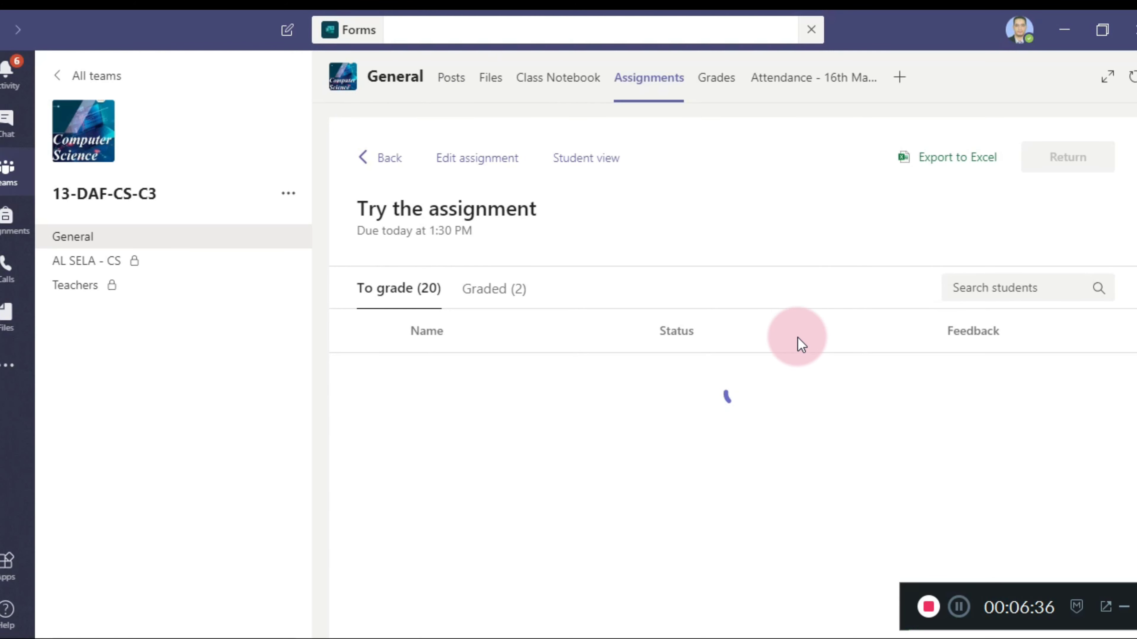
scroll(802, 344, "down", 1)
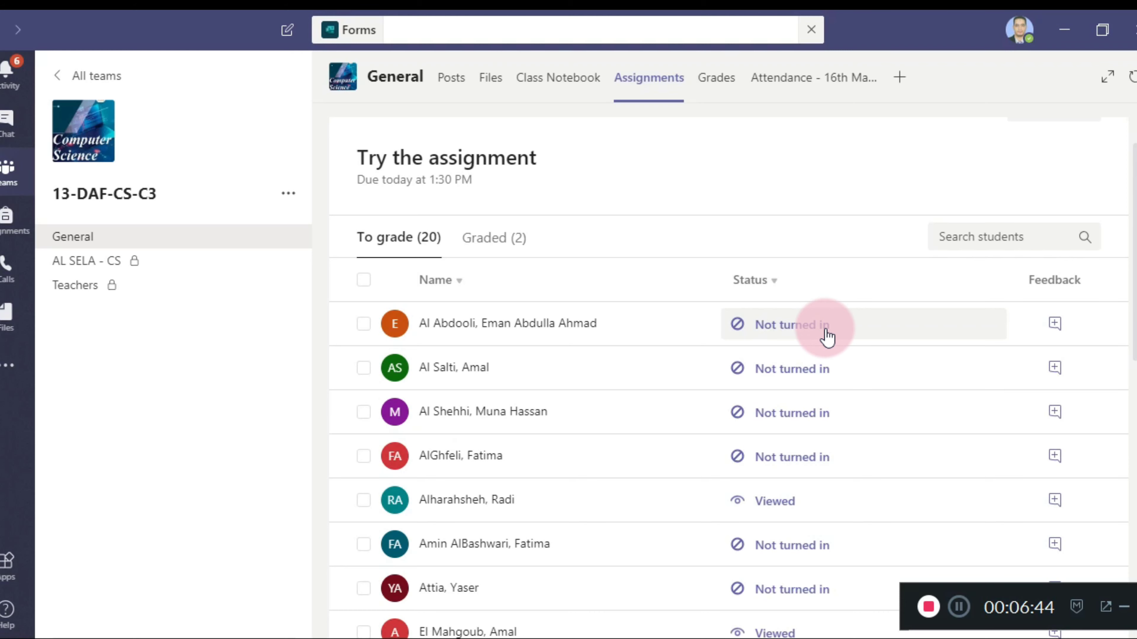
scroll(826, 336, "down", 2)
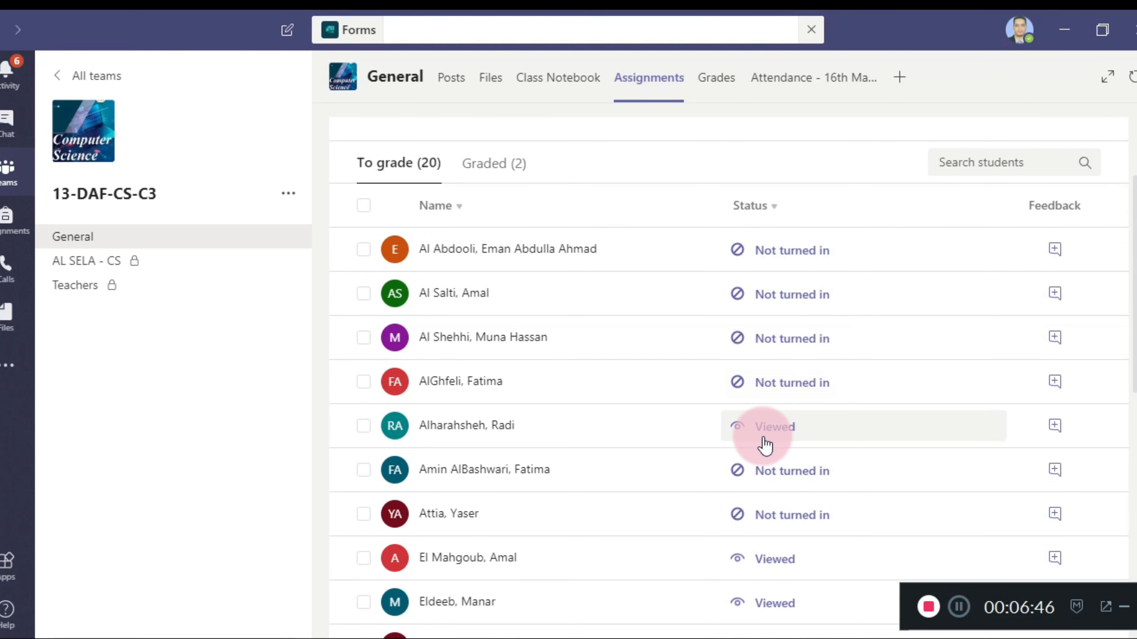
scroll(766, 445, "down", 1)
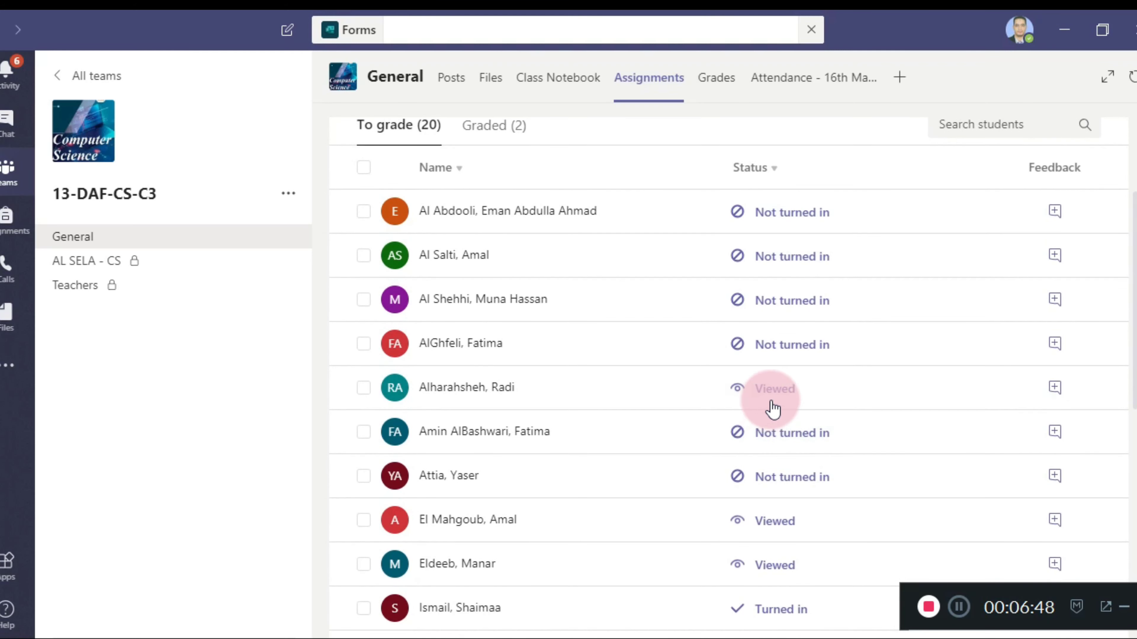
- Open the fifth student's HELLO.docx work, replace the feedback with "Exceleent", and check that feedback in the grading list
left_click(787, 393)
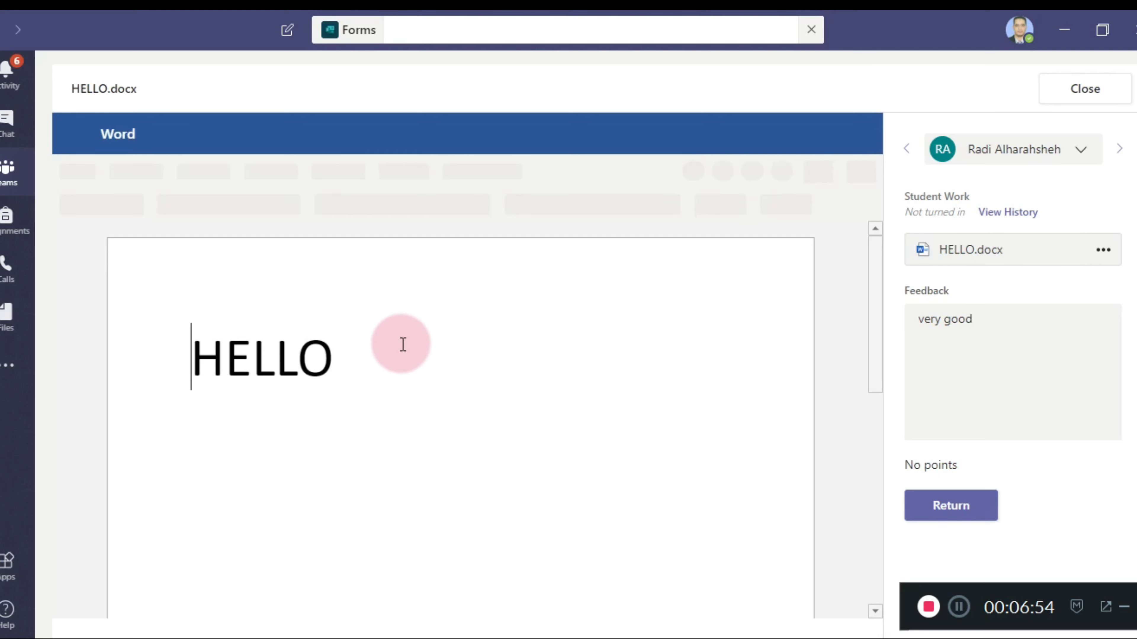
left_click(391, 347)
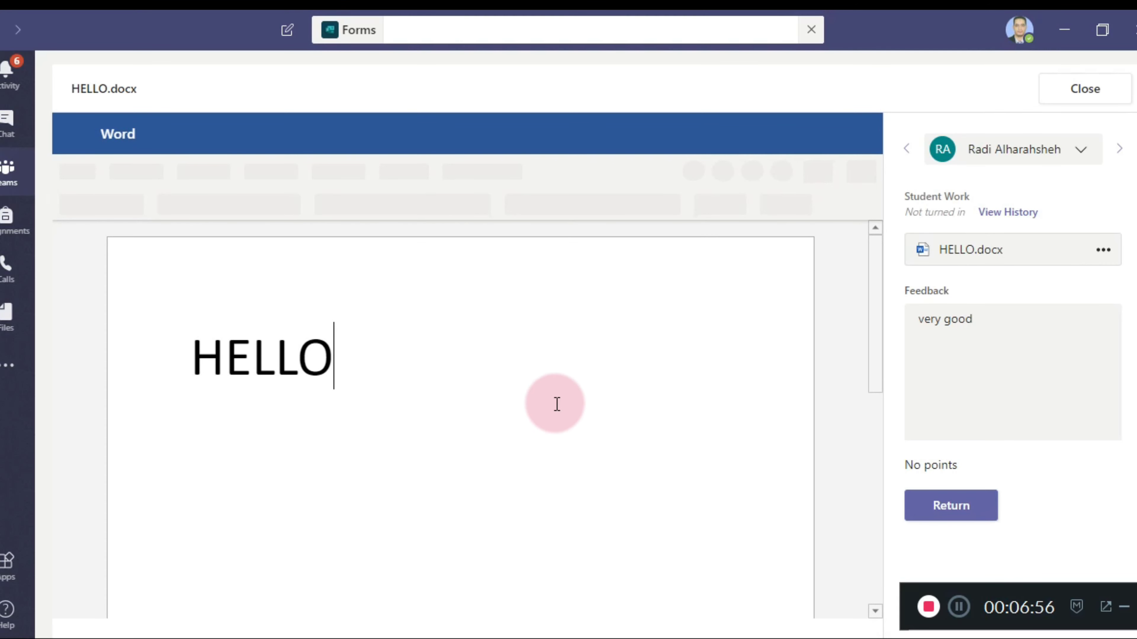
double_click(967, 330)
triple_click(968, 331)
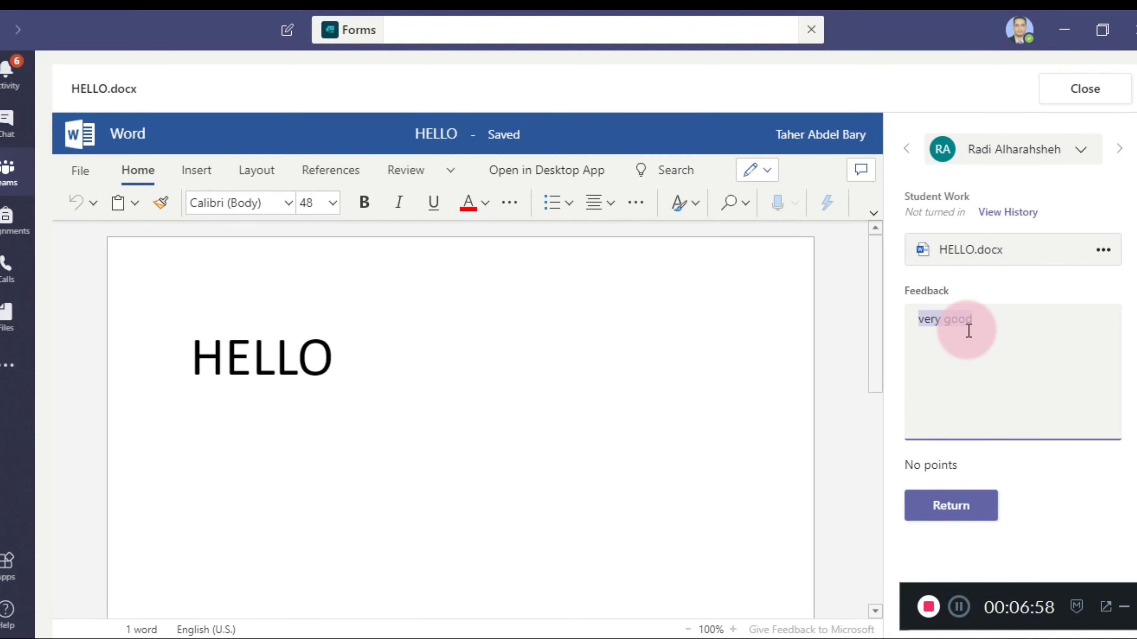
type("E")
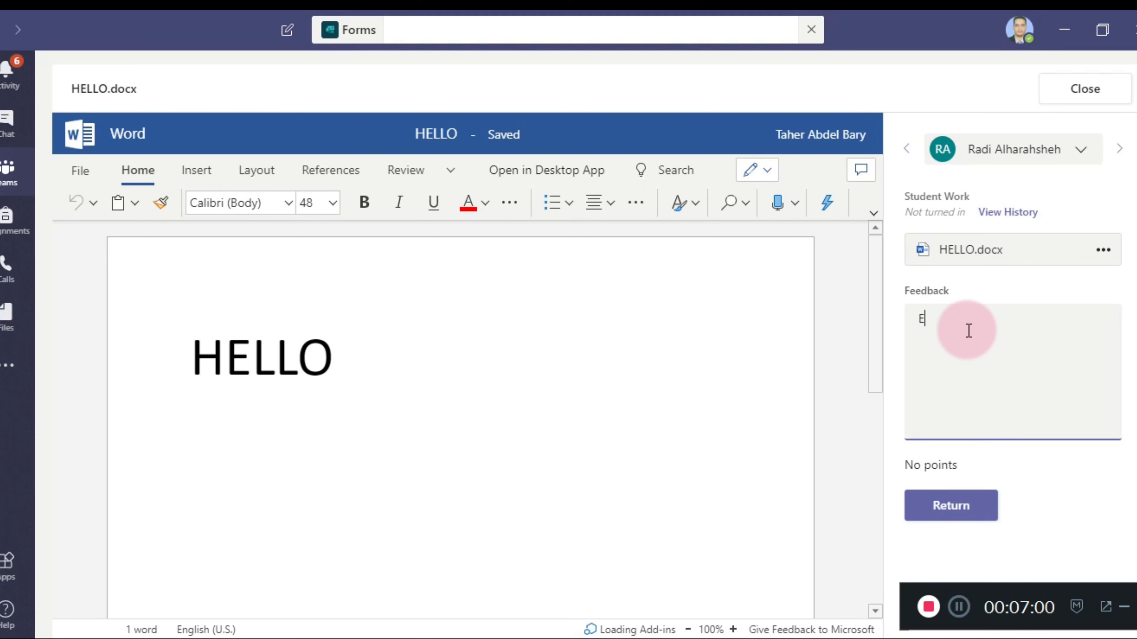
type("xceleent")
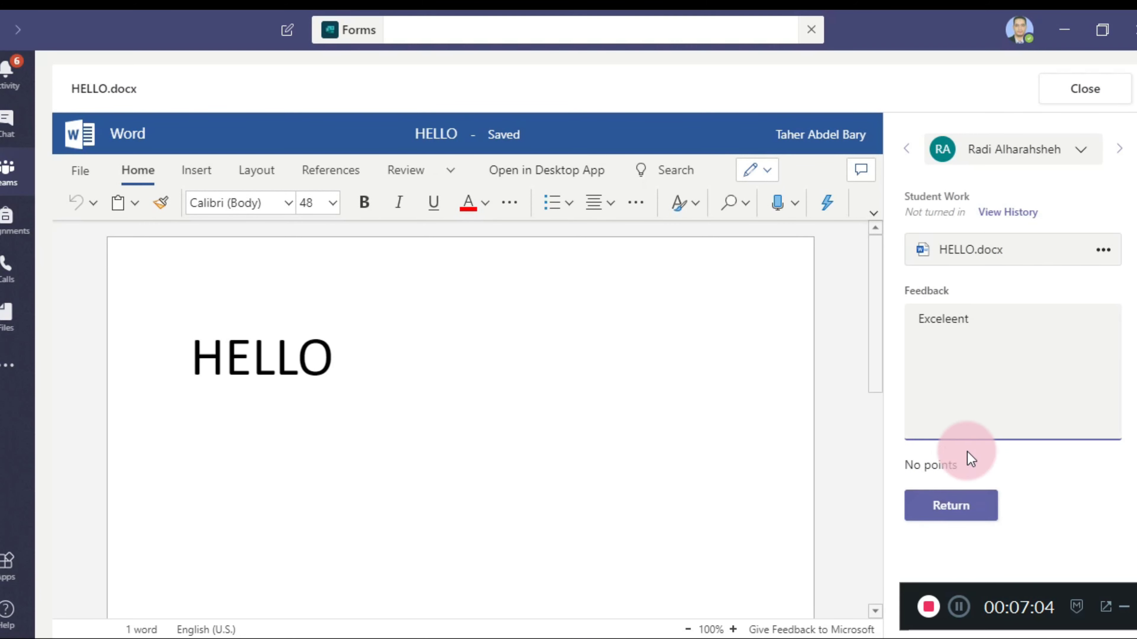
left_click(1112, 95)
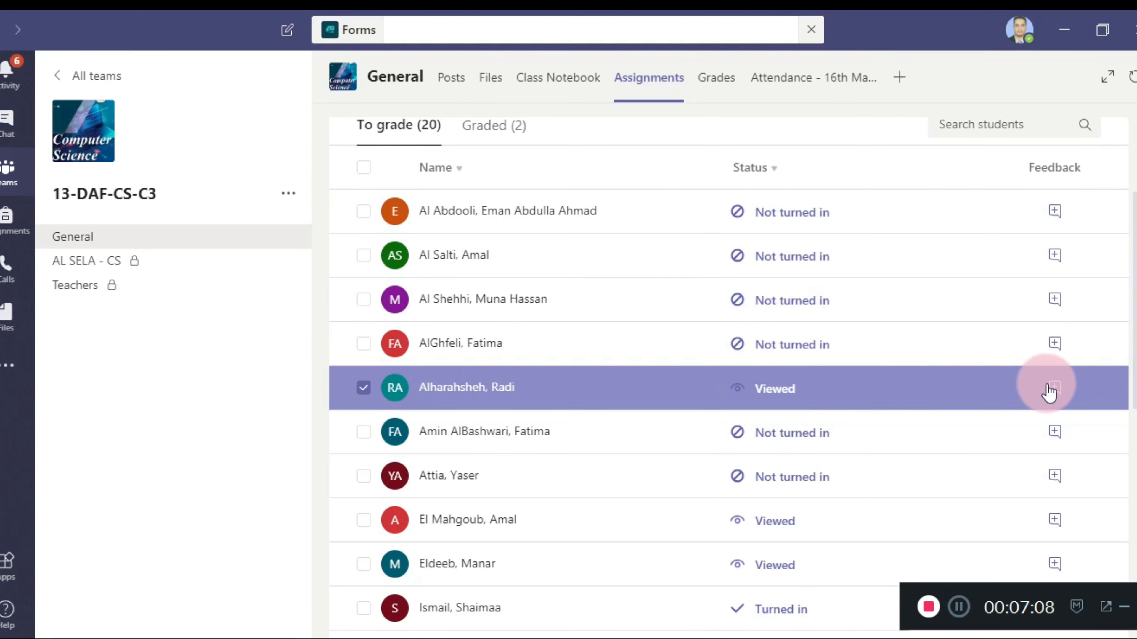
left_click(1056, 388)
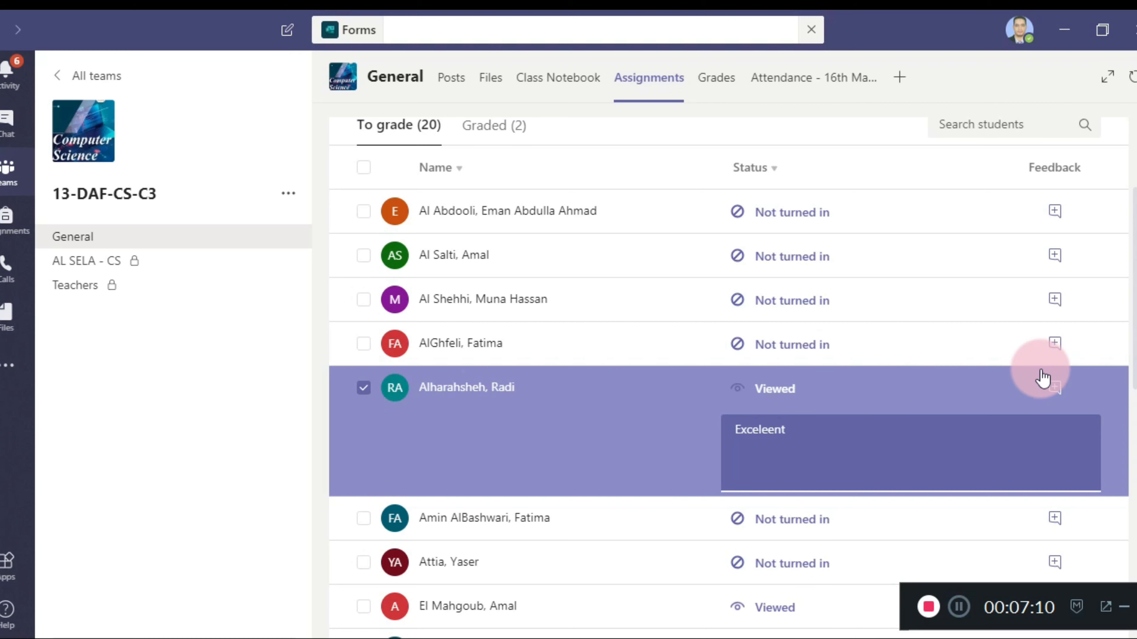
left_click(875, 408)
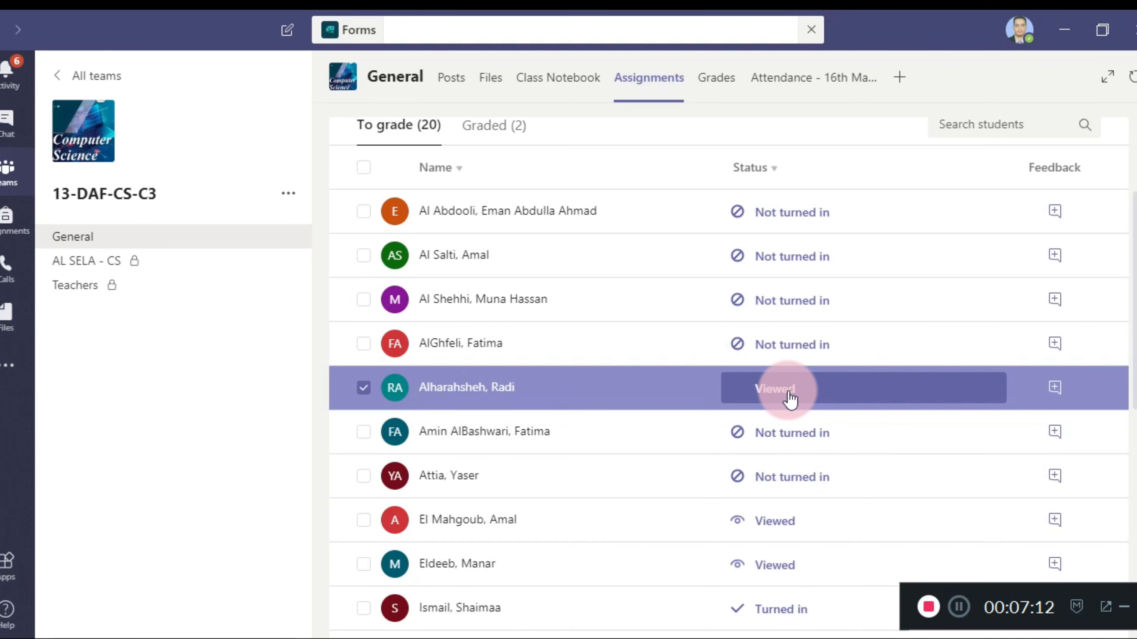
- Review the submission statuses of "Try the assignment" in both the to-grade and the graded student lists
scroll(790, 400, "up", 3)
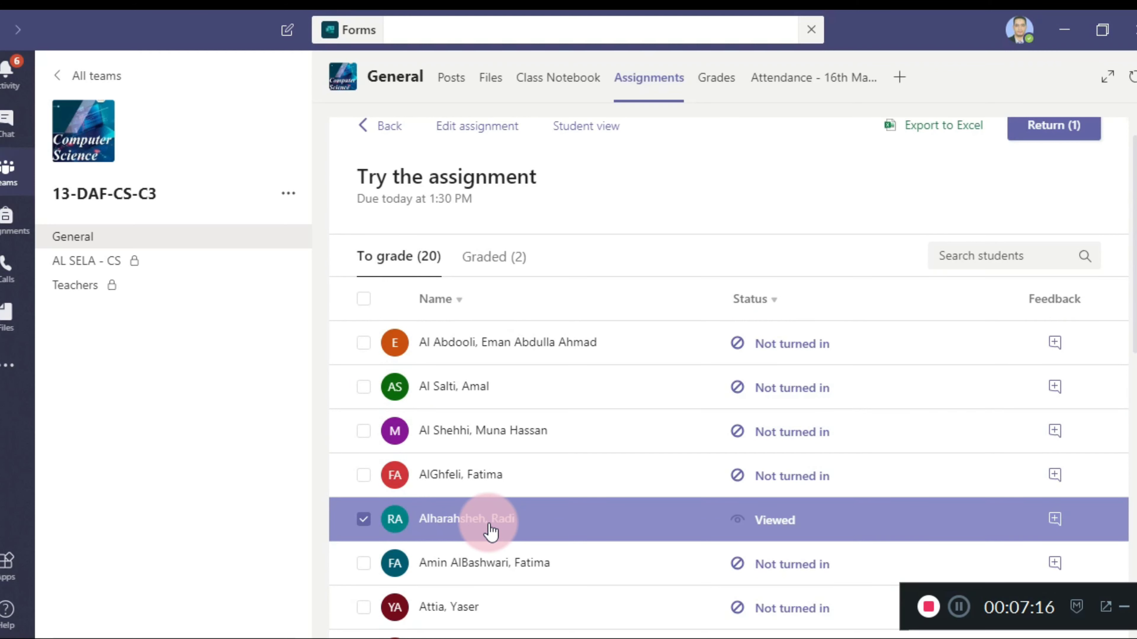
scroll(491, 531, "up", 1)
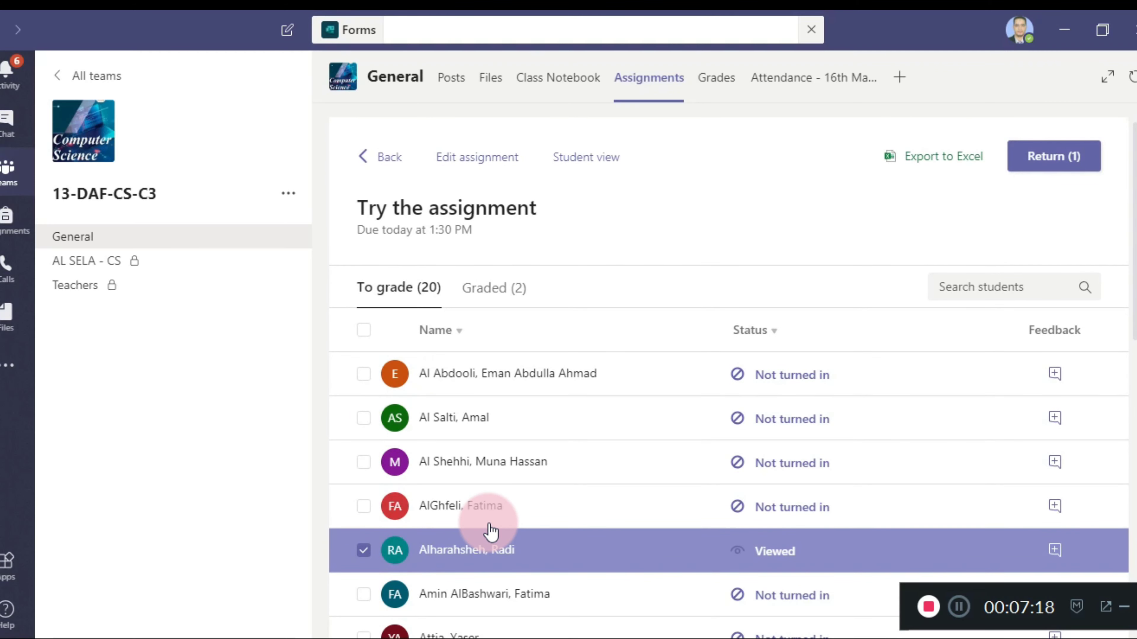
scroll(675, 470, "down", 10)
scroll(675, 470, "up", 10)
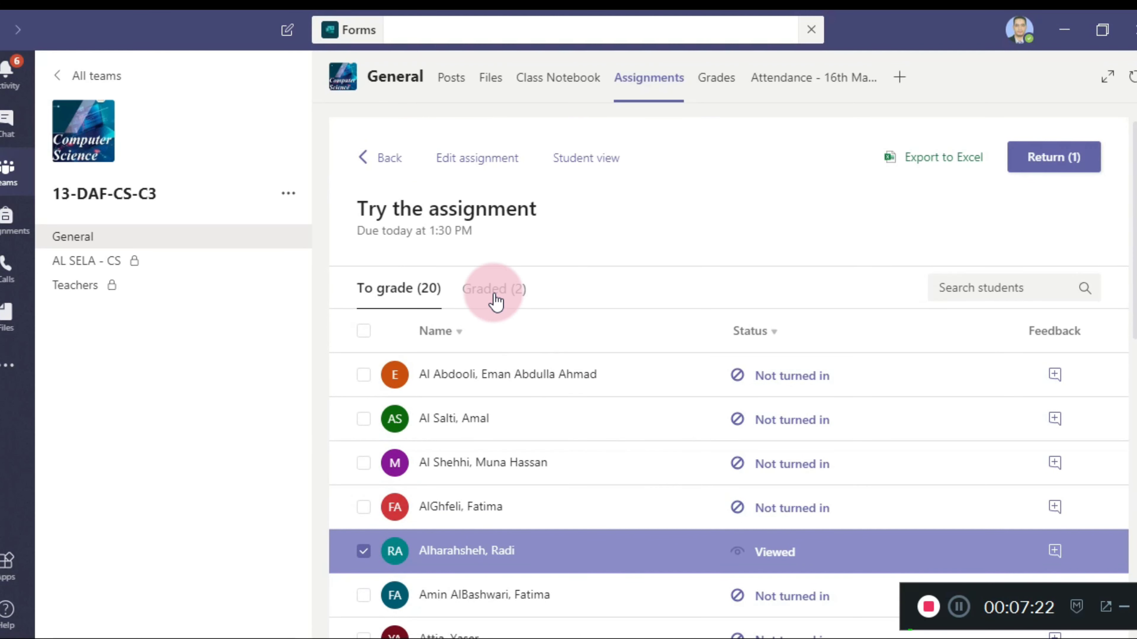
left_click(495, 298)
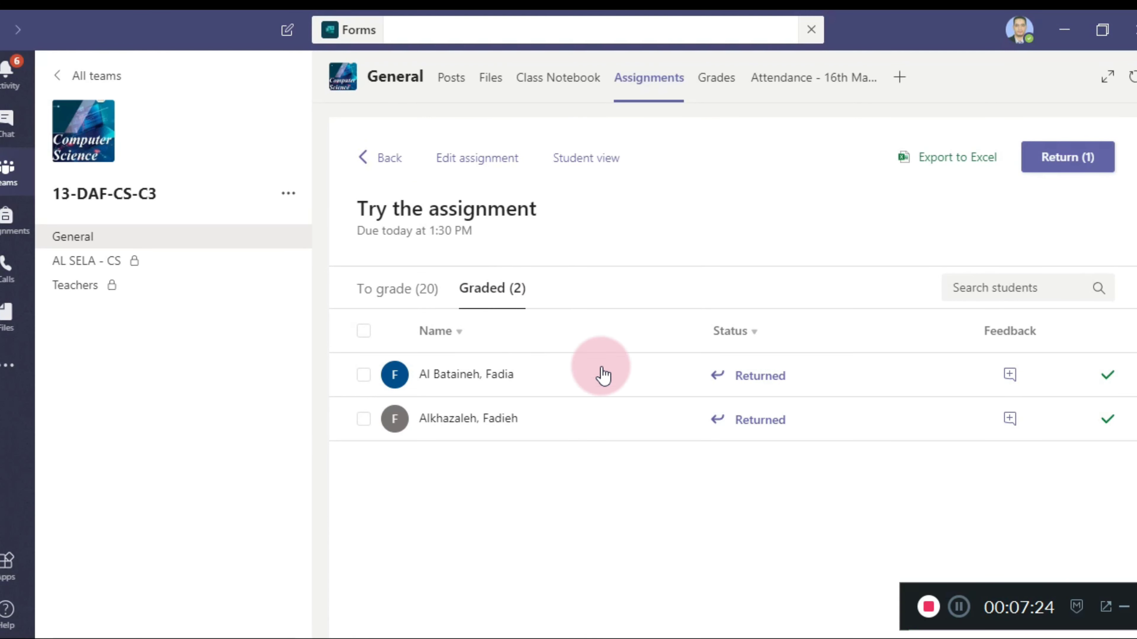
left_click(398, 287)
scroll(557, 435, "down", 3)
scroll(556, 434, "down", 10)
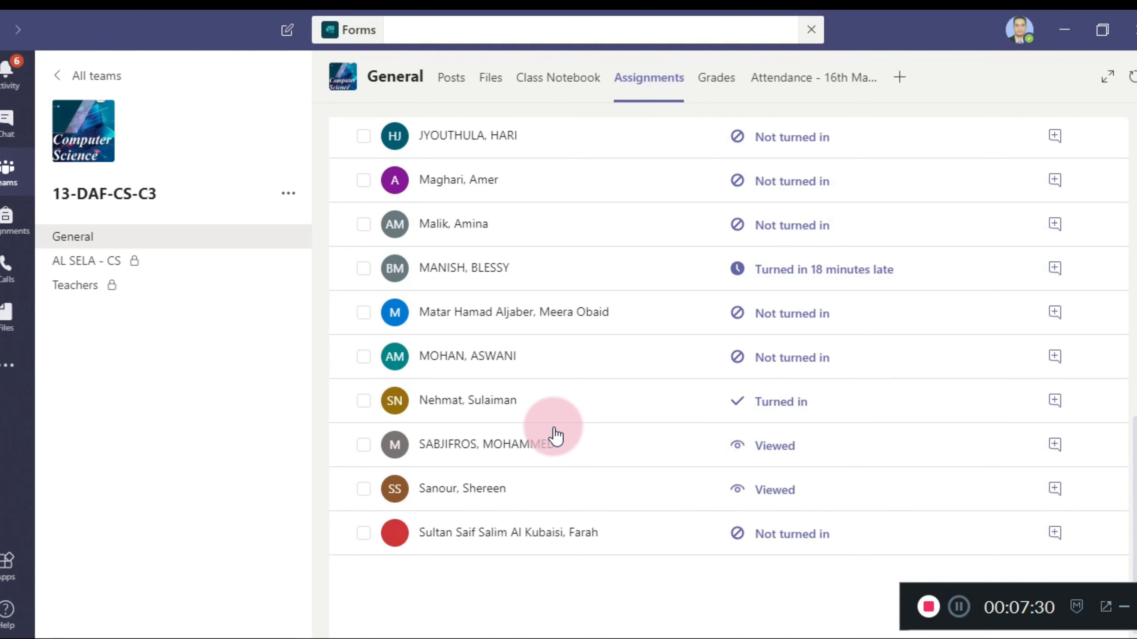
scroll(557, 435, "up", 12)
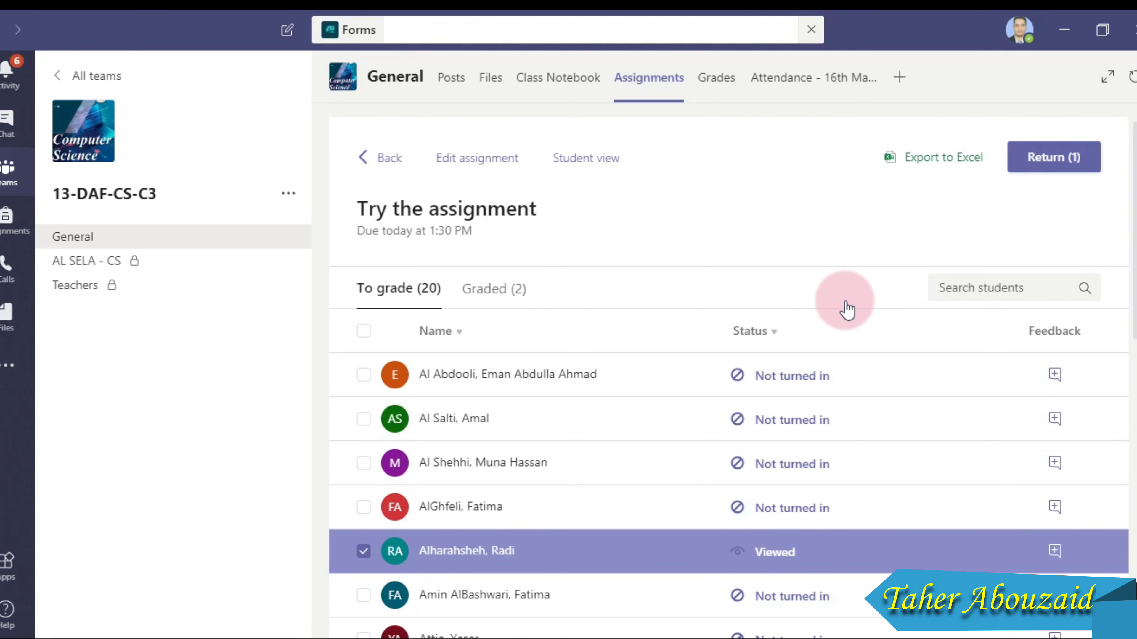
- Export the "Try the assignment" grades to Excel and open the exported 13-DAF-CS-C3 grades file from the Downloads folder, sorted by date modified
left_click(936, 159)
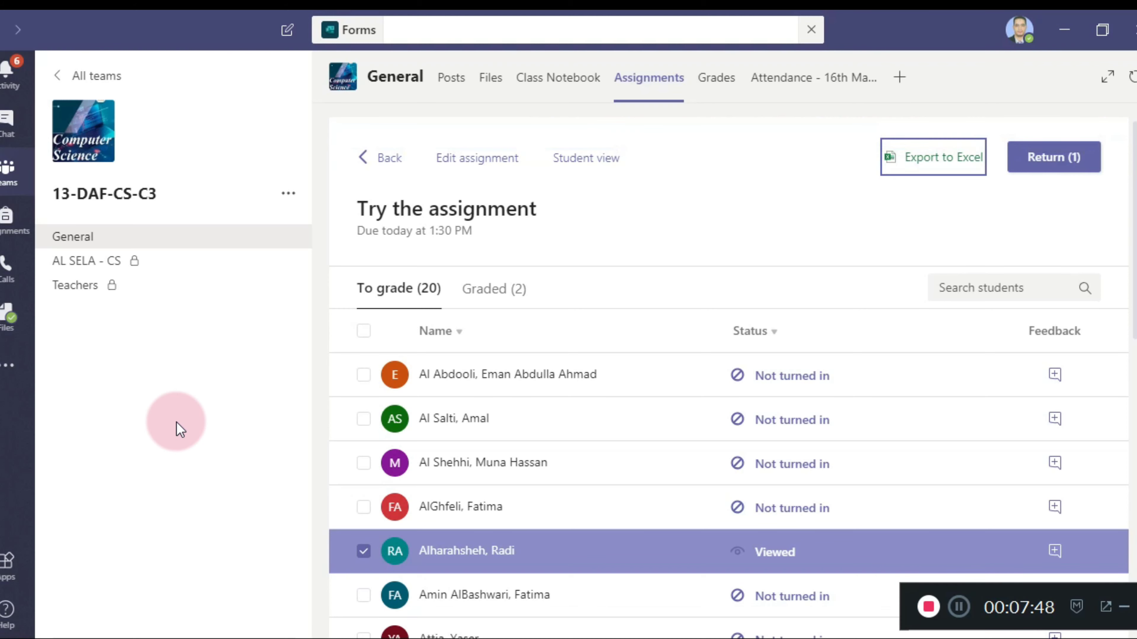
left_click(1067, 27)
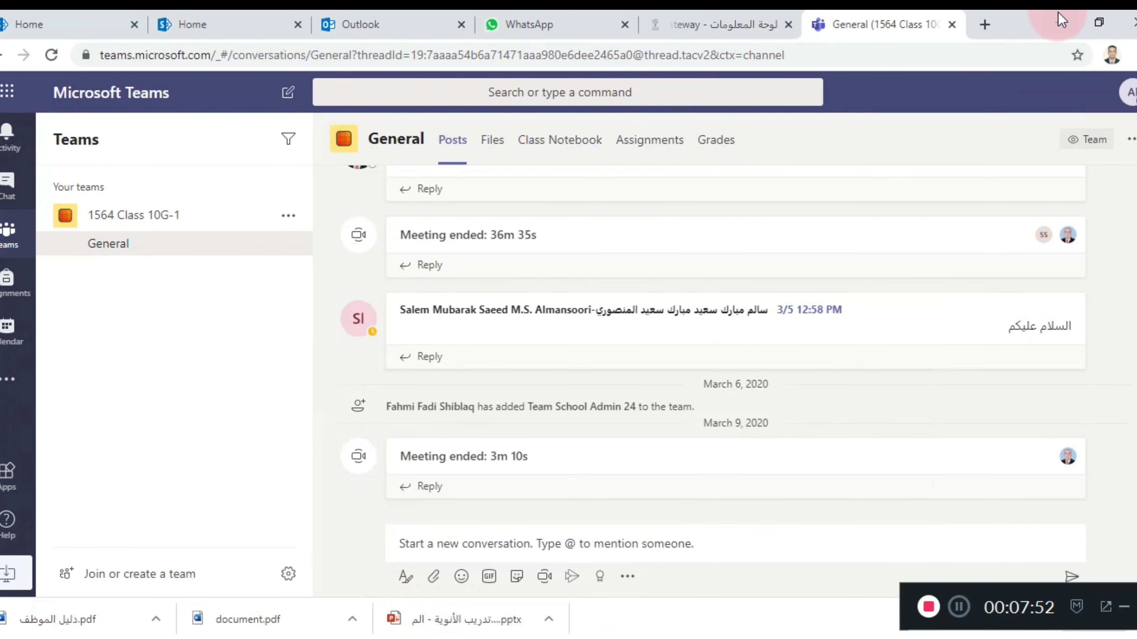
left_click(1061, 23)
key("super+r")
double_click(13, 132)
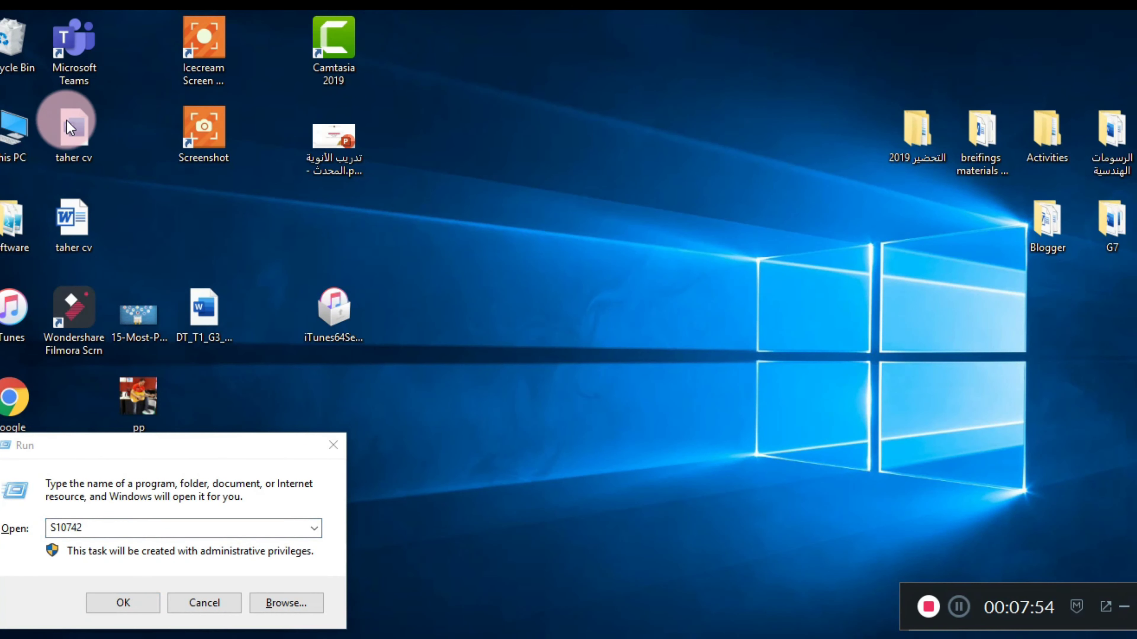
scroll(53, 304, "up", 2)
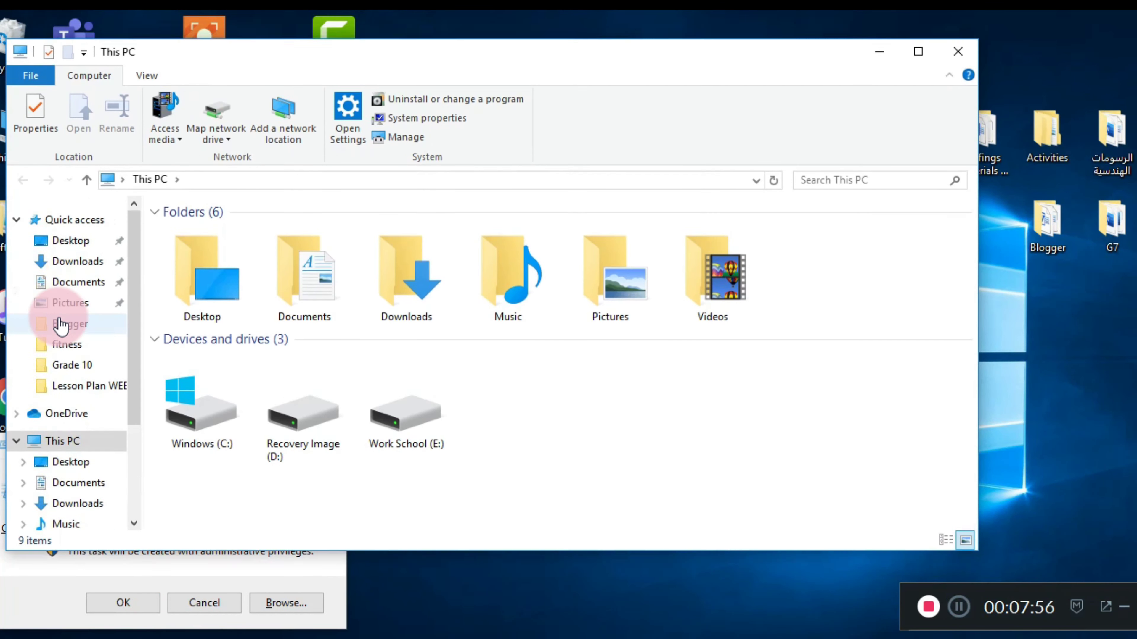
left_click(76, 497)
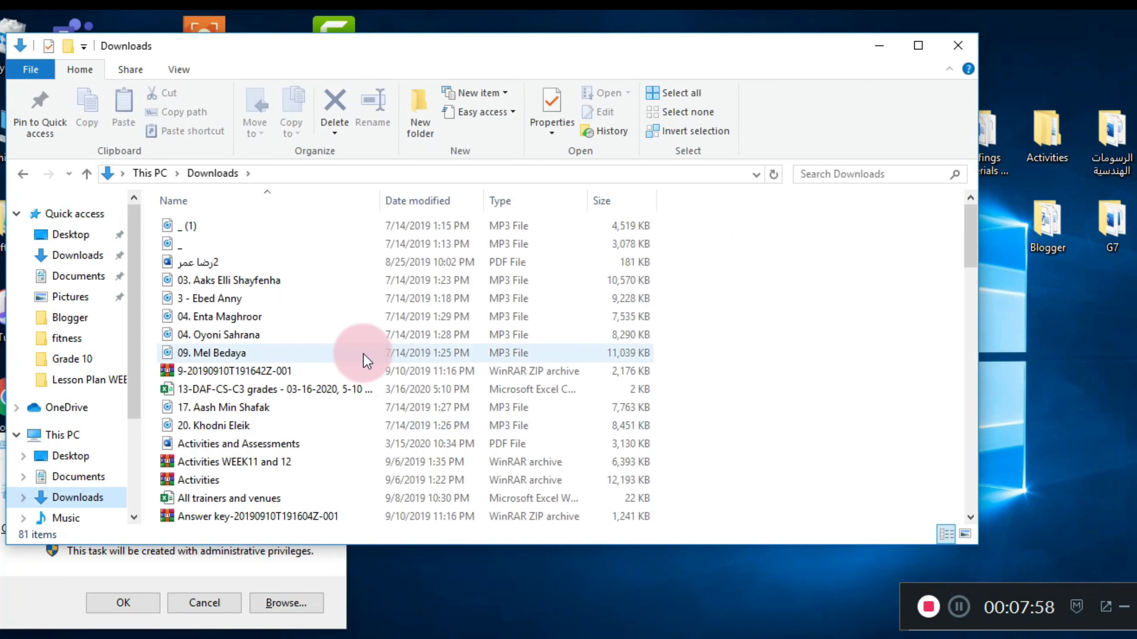
left_click(421, 200)
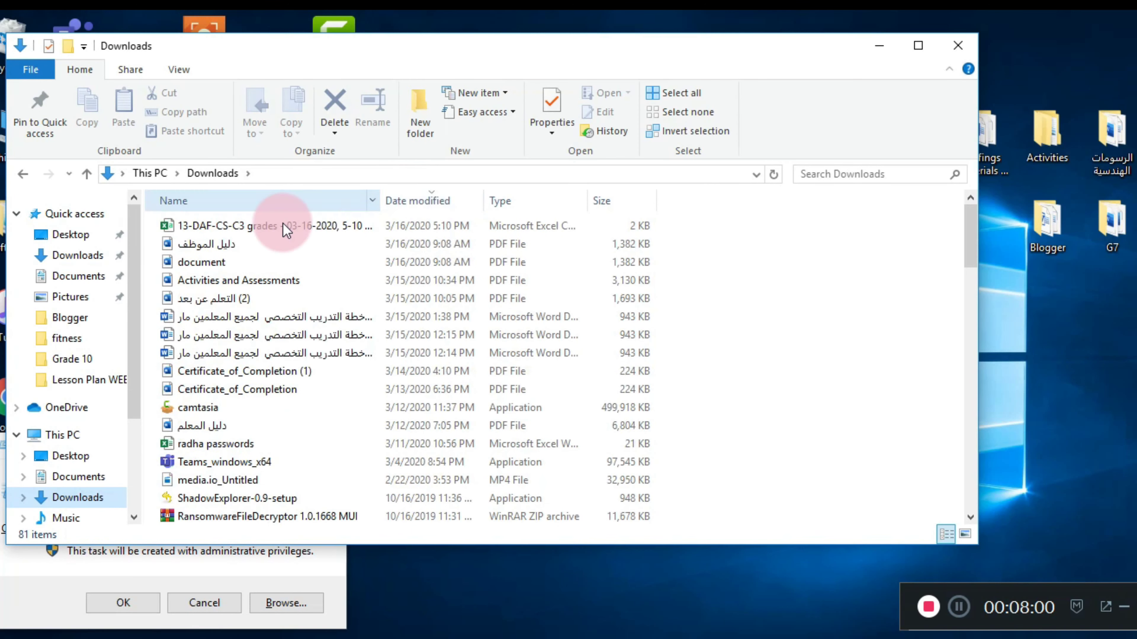
left_click(267, 232)
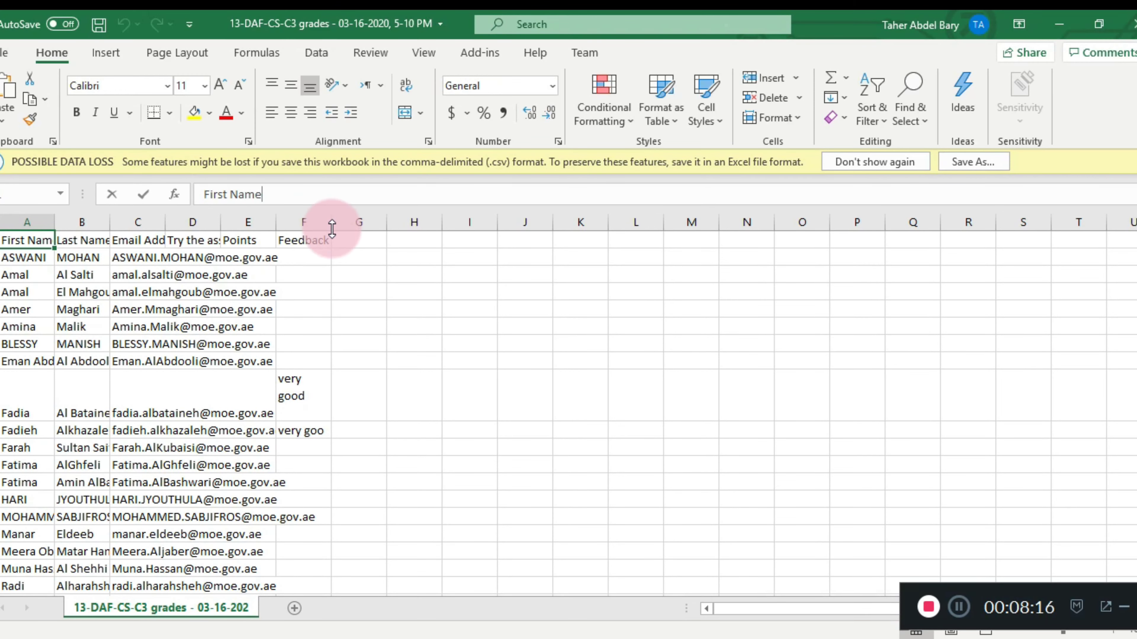
- Widen columns E to G of the grades sheet and examine the students' details and the Feedback column
left_click_drag(248, 222, 418, 228)
scroll(432, 419, "down", 5)
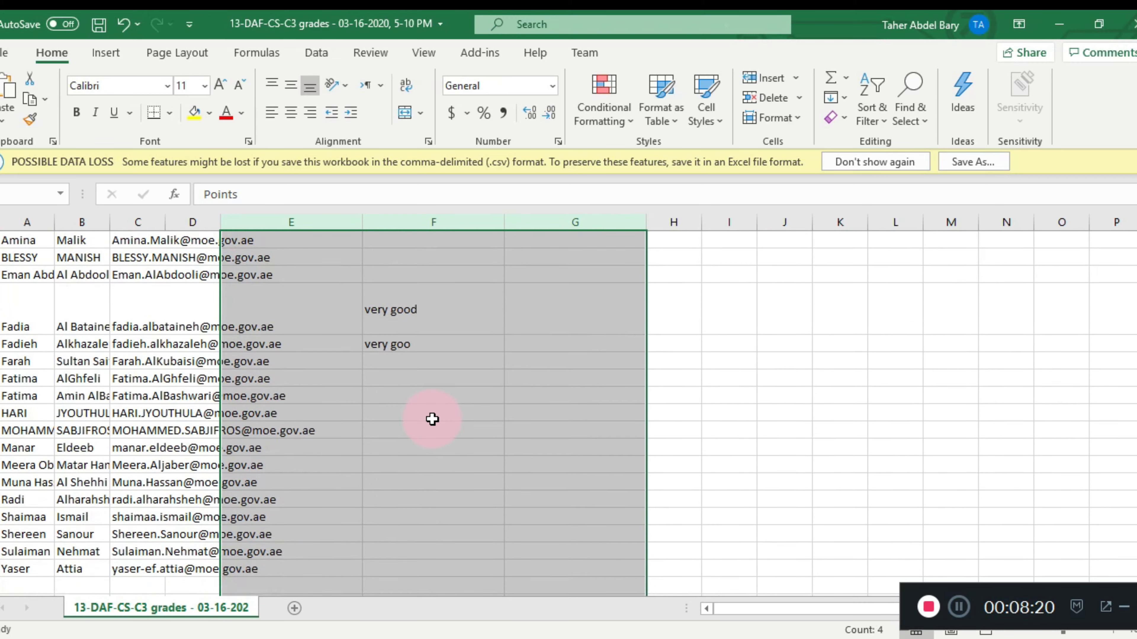
scroll(432, 419, "up", 5)
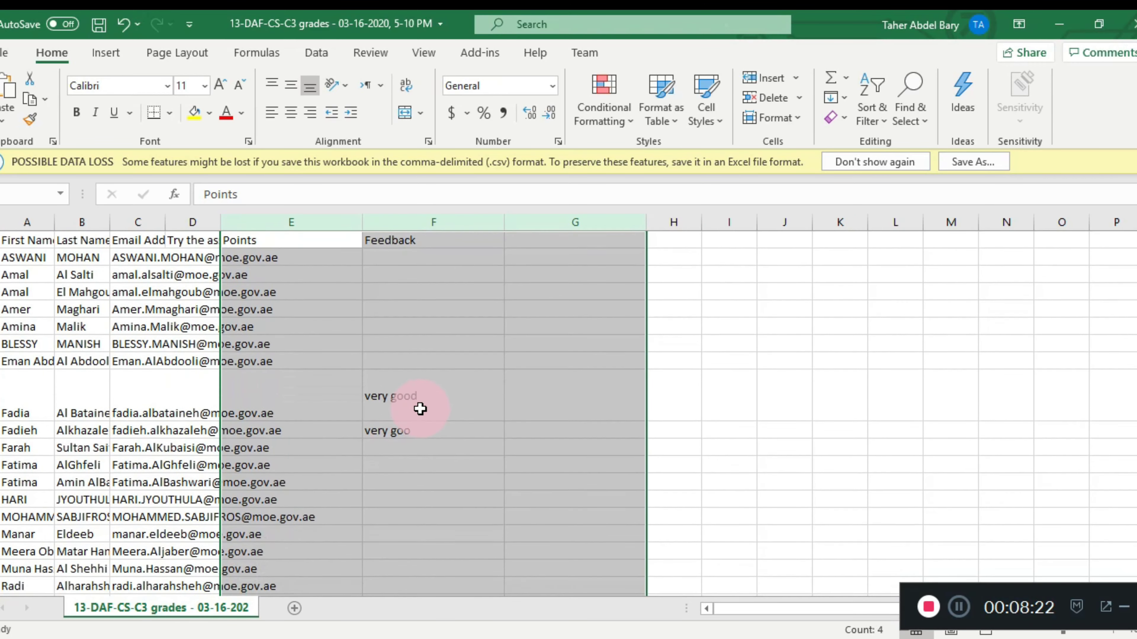
left_click(423, 405)
left_click_drag(21, 245, 299, 363)
left_click(324, 324)
left_click(328, 480, "shift")
scroll(329, 480, "up", 1)
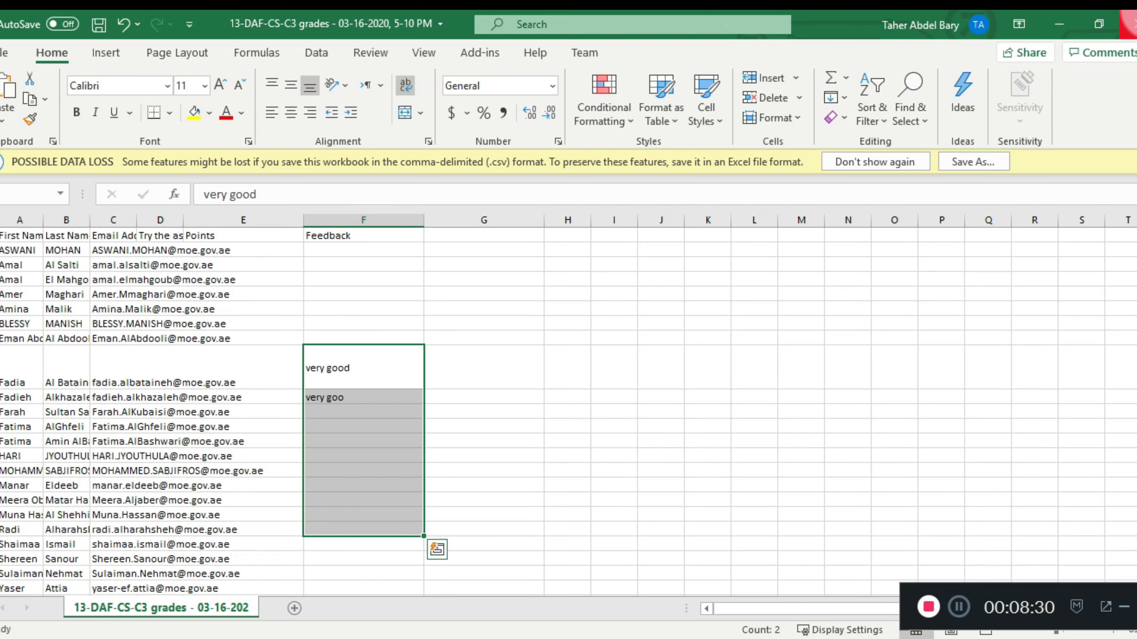
- Close the grades workbook without saving, close the Downloads window, and return to the 13-DAF-CS-C3 assignments list in Microsoft Teams
left_click(1130, 24)
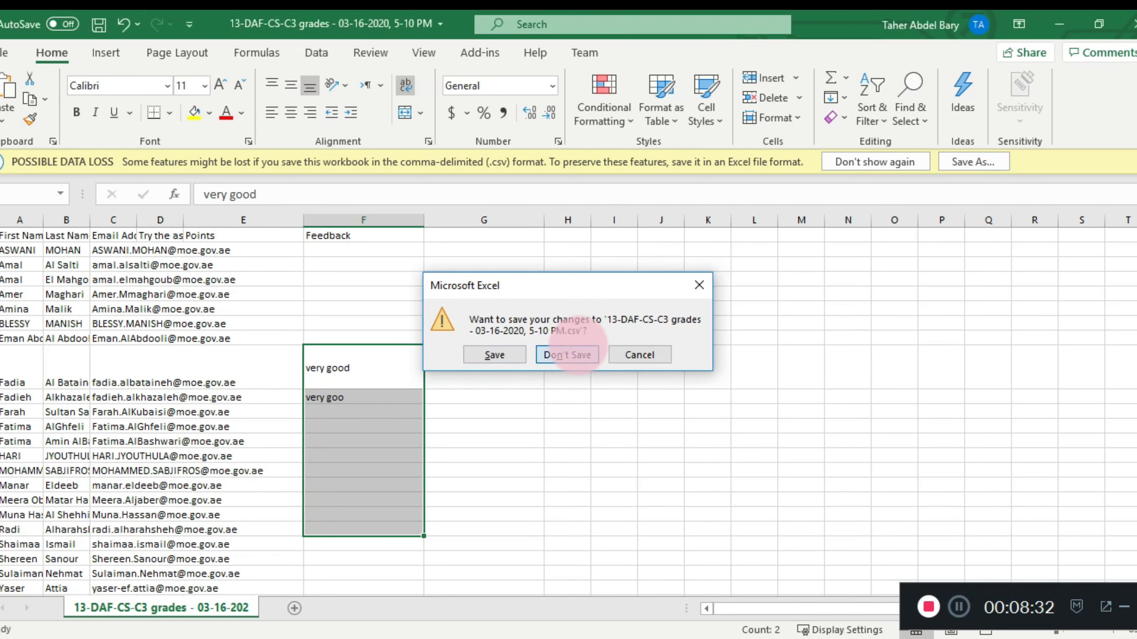
left_click(575, 351)
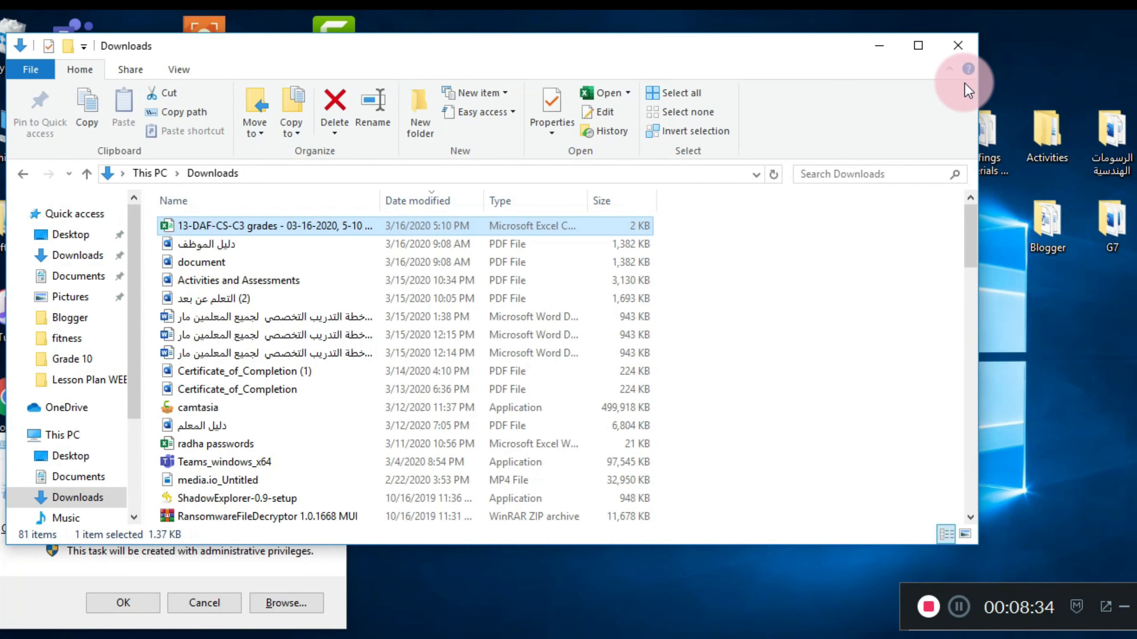
left_click(959, 46)
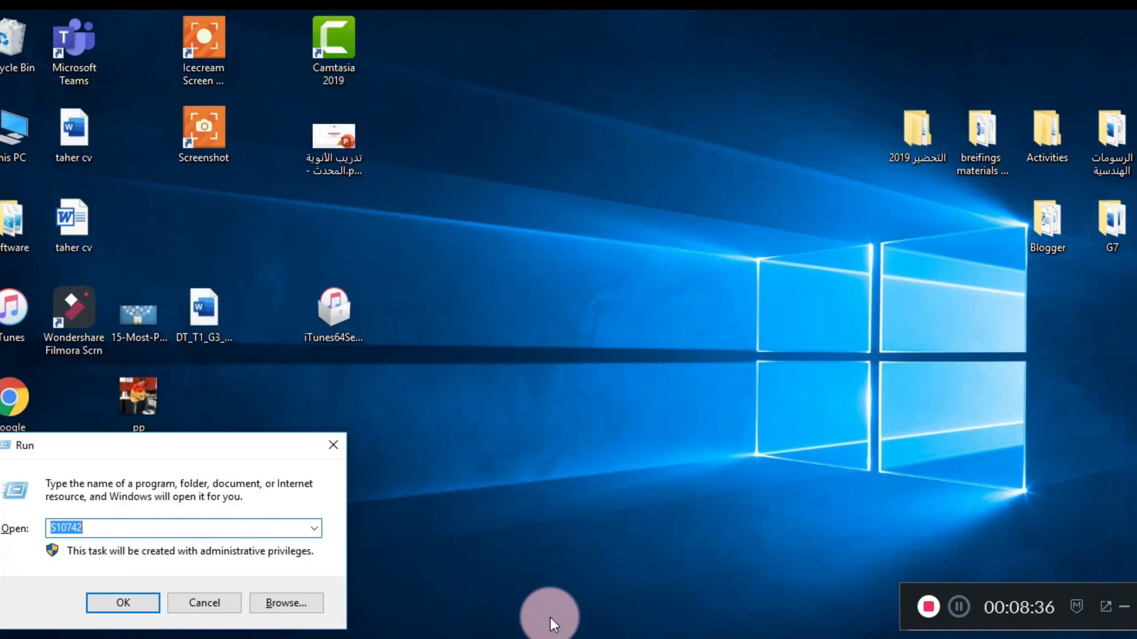
left_click(345, 634)
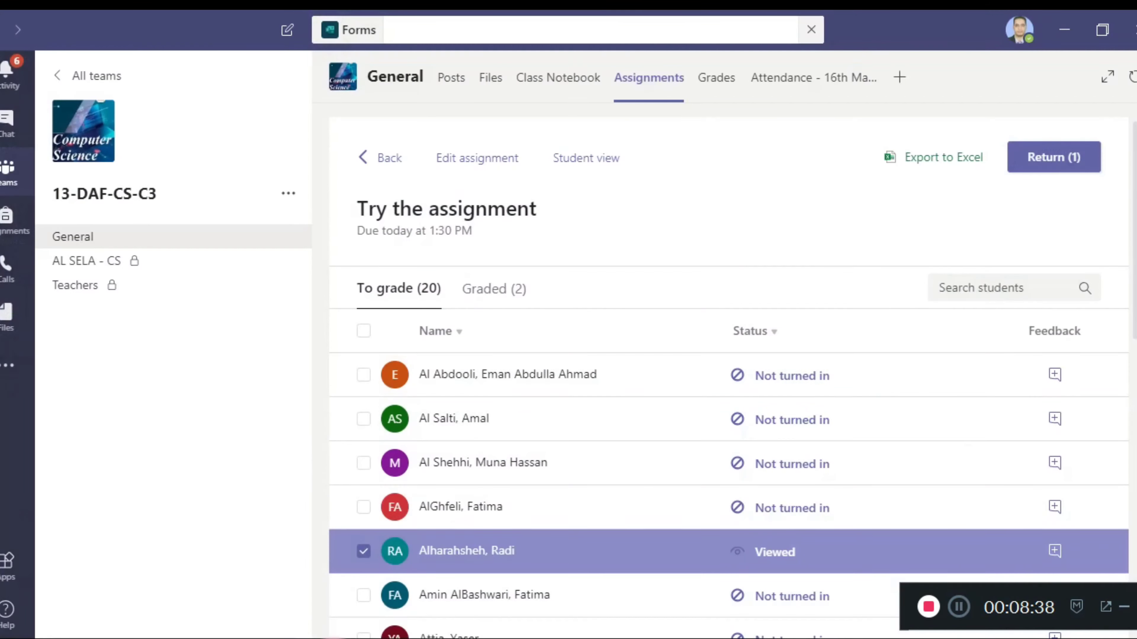
scroll(522, 381, "down", 3)
scroll(522, 381, "up", 3)
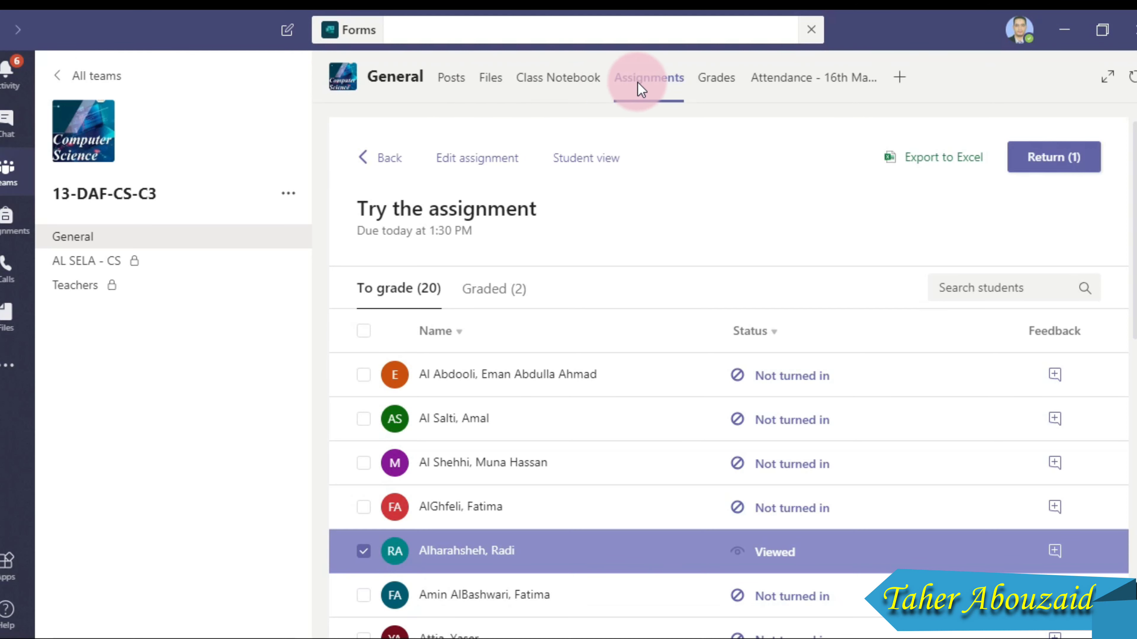
left_click(382, 158)
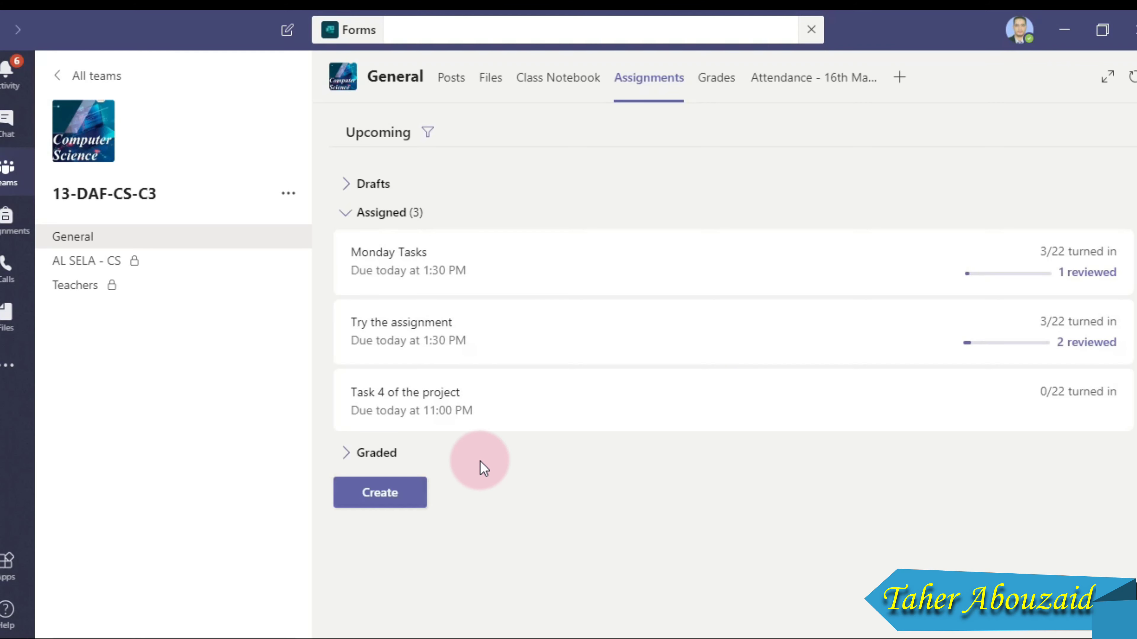
- Try to create a quiz assignment with a new form, and leave the Forms dialog
left_click(392, 492)
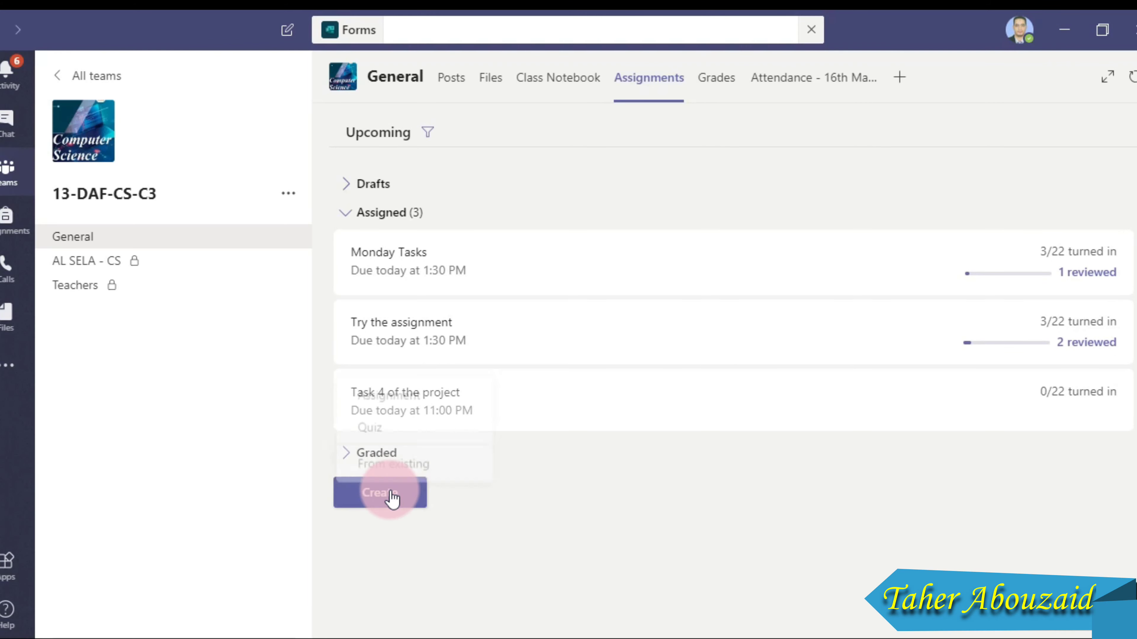
left_click(397, 422)
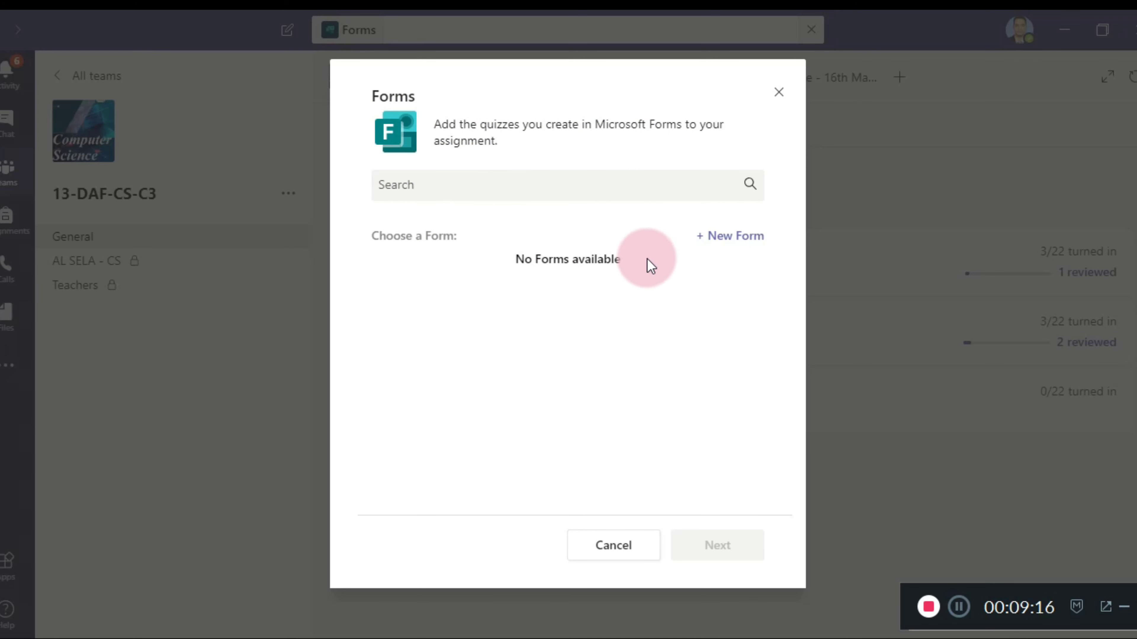
left_click(734, 236)
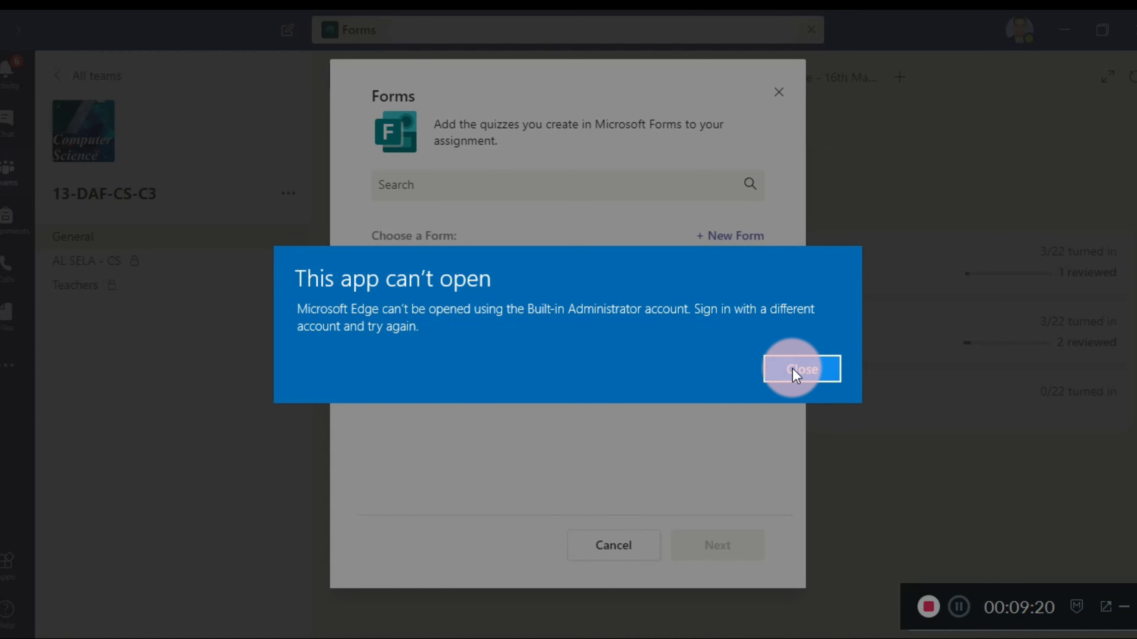
left_click(795, 374)
left_click(779, 93)
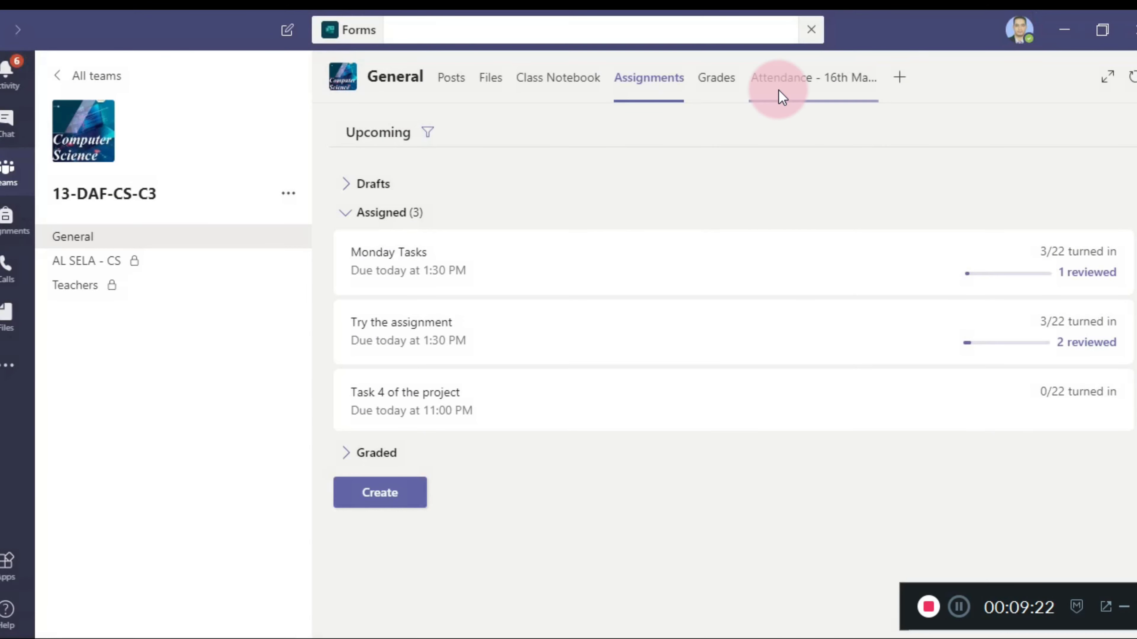